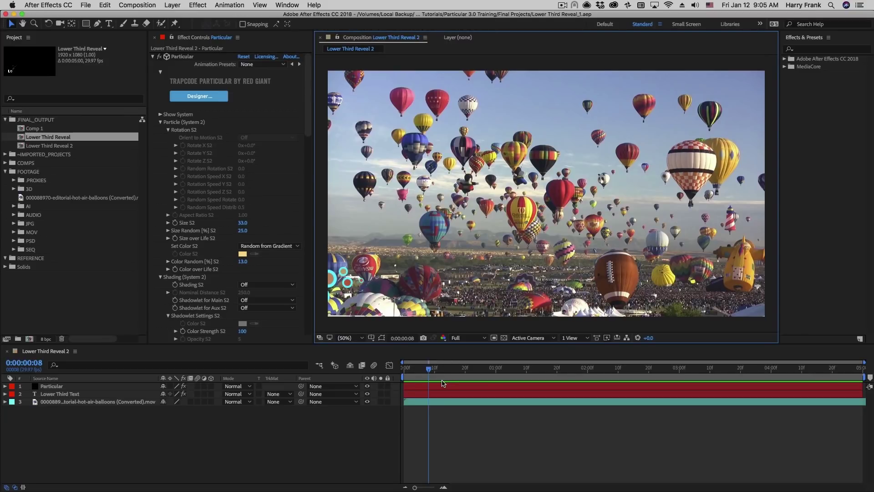
Scrub the timeline forward and play the comp to preview the particle sweep.
left_click_drag(426, 370, 507, 371)
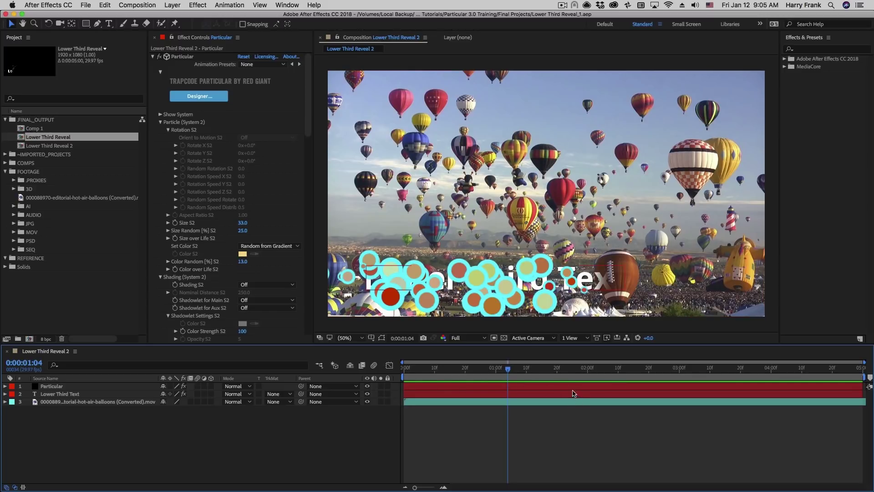
left_click(440, 371)
key("space")
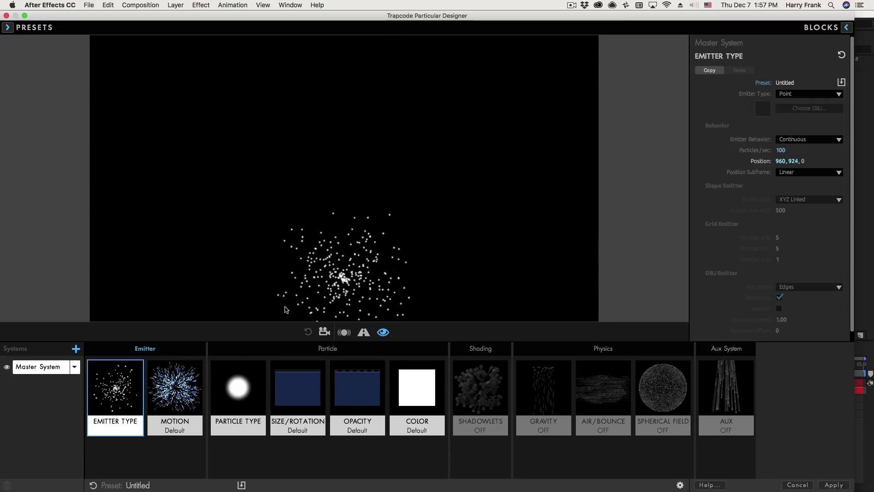
Scrub particle Size up to 75 and sweep the emitter to test.
left_click(294, 388)
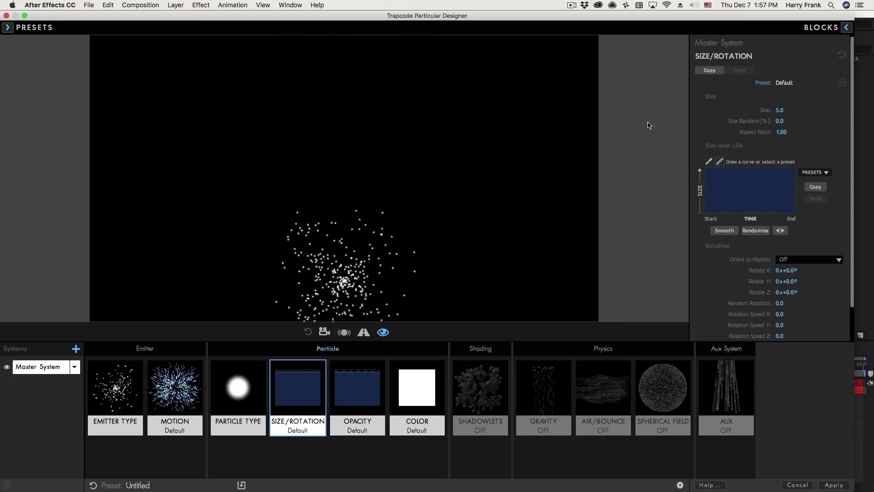
mouse_move(781, 109)
left_mouse_down()
mouse_move(840, 110)
mouse_move(816, 110)
left_mouse_up()
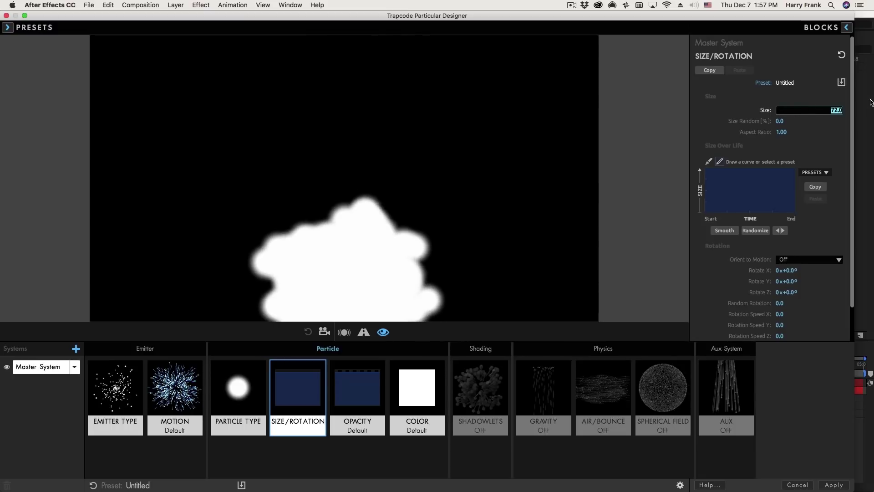
left_click_drag(814, 109, 820, 109)
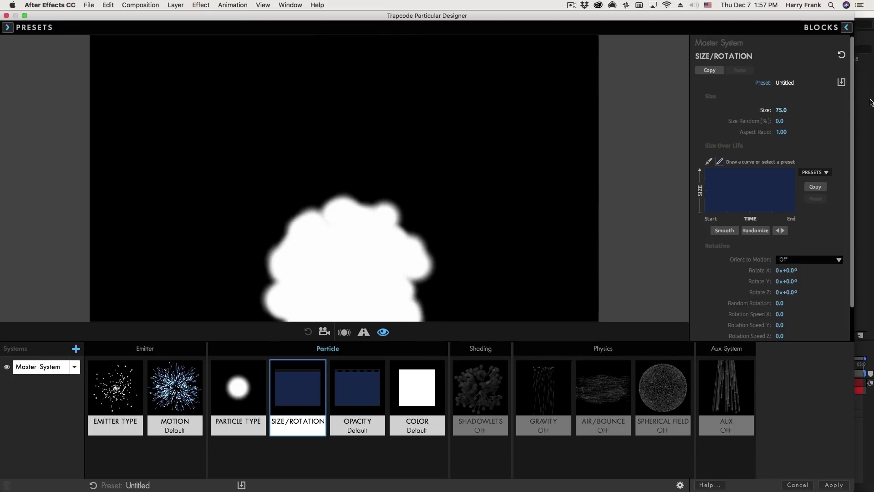
mouse_move(281, 249)
left_mouse_down()
mouse_move(475, 213)
mouse_move(465, 183)
mouse_move(362, 188)
left_mouse_up()
left_click(322, 213)
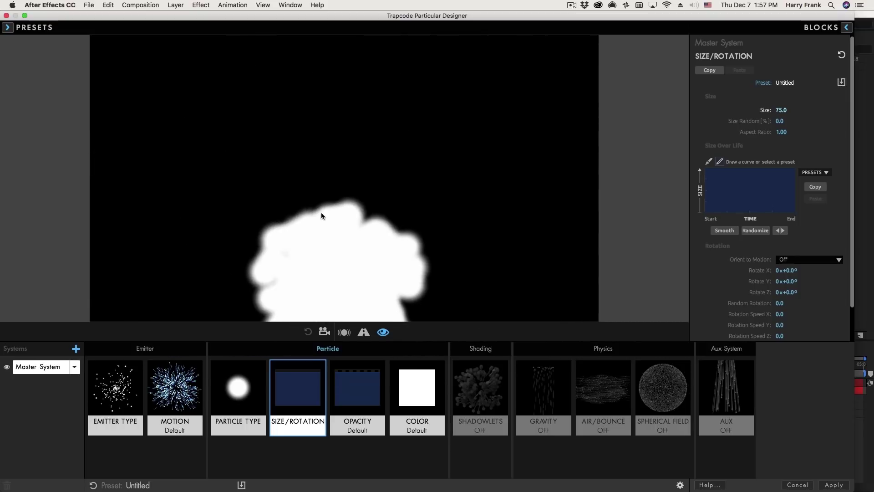
left_click_drag(477, 179, 369, 185)
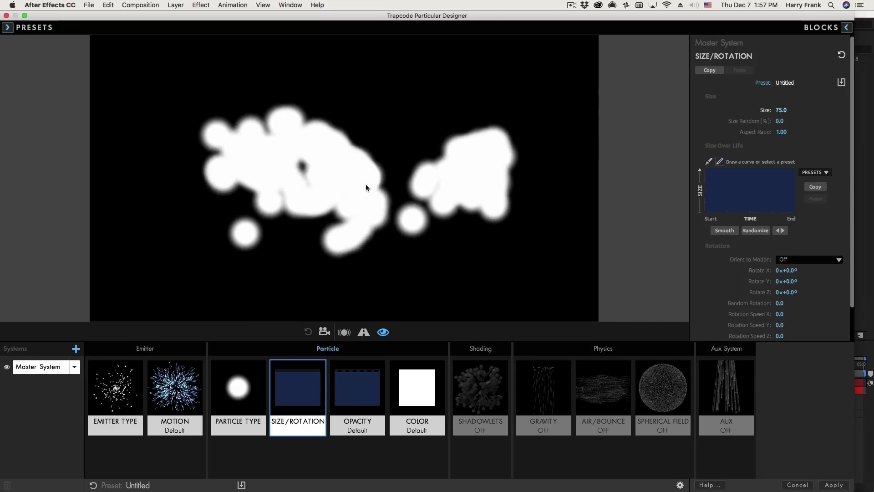
Set Size Random to 25% and sweep the emitter along a curve.
left_click(783, 121)
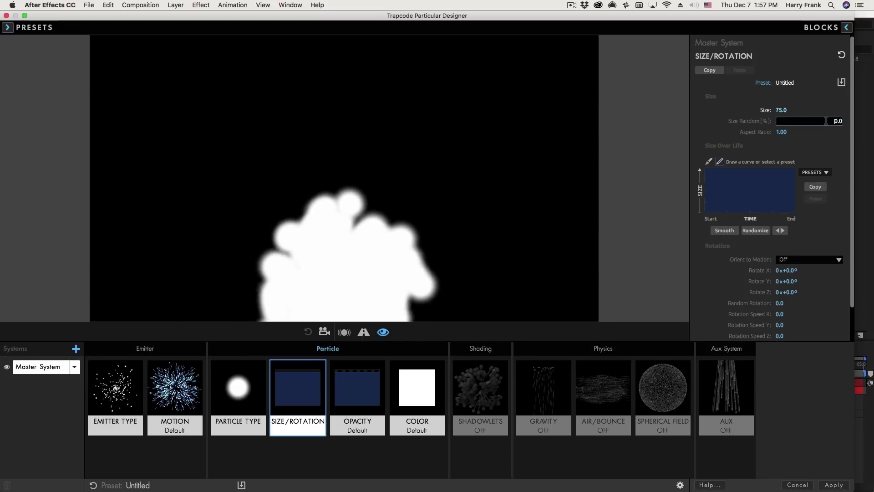
type("25")
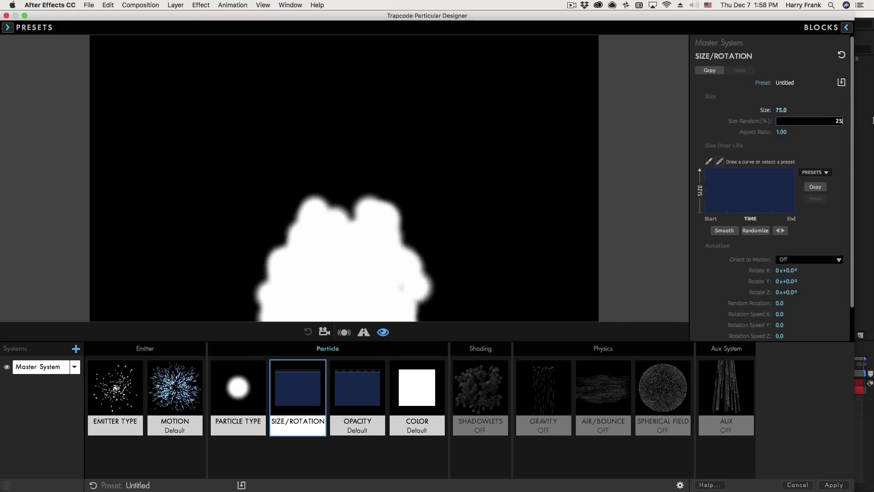
key("Return")
left_click_drag(278, 179, 563, 190)
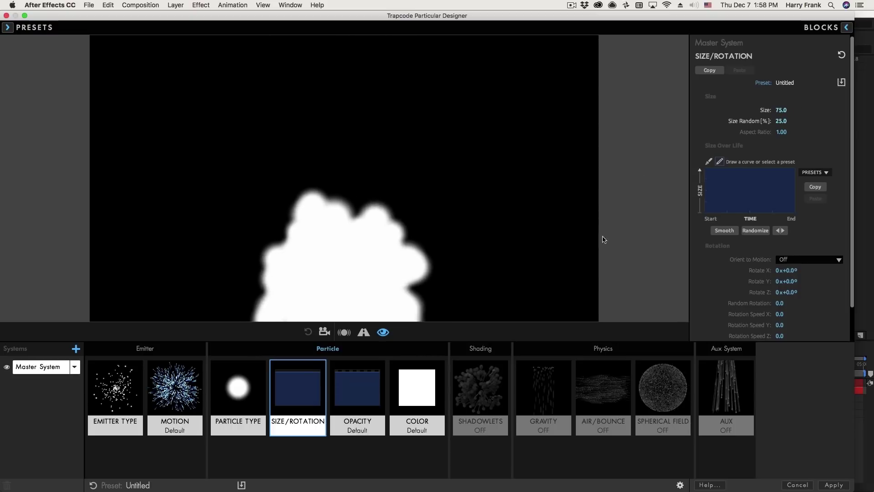
Sketch a custom Size Over Life curve, then apply the trapezoid curve preset.
mouse_move(244, 177)
left_mouse_down()
mouse_move(455, 257)
mouse_move(199, 219)
mouse_move(361, 239)
mouse_move(477, 201)
mouse_move(264, 143)
mouse_move(550, 188)
mouse_move(252, 163)
mouse_move(372, 264)
left_mouse_up()
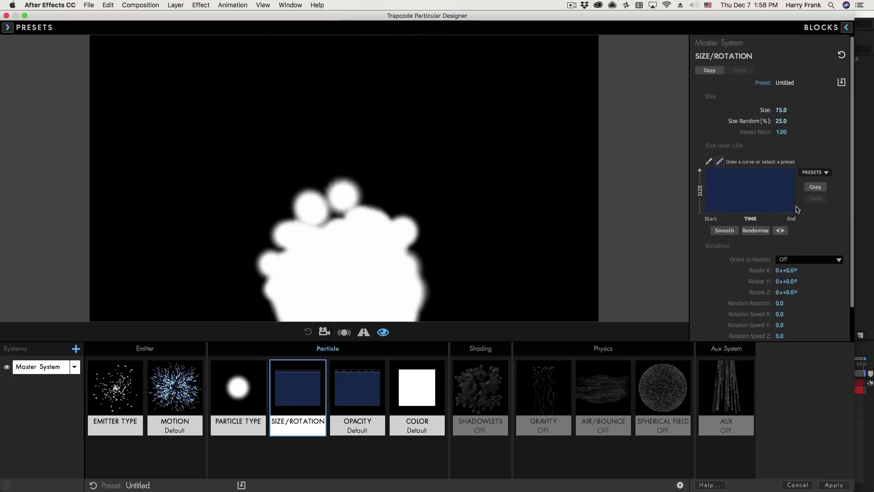
mouse_move(710, 215)
left_mouse_down()
mouse_move(768, 176)
mouse_move(753, 174)
left_mouse_up()
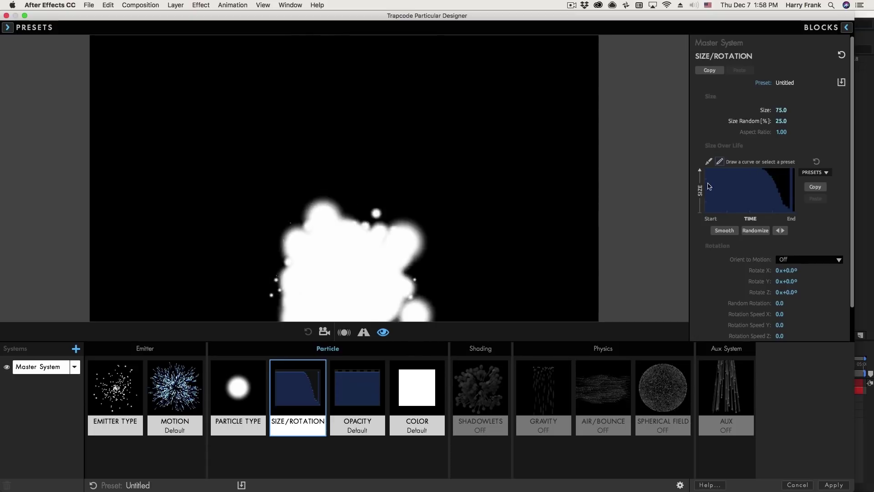
left_click(709, 162)
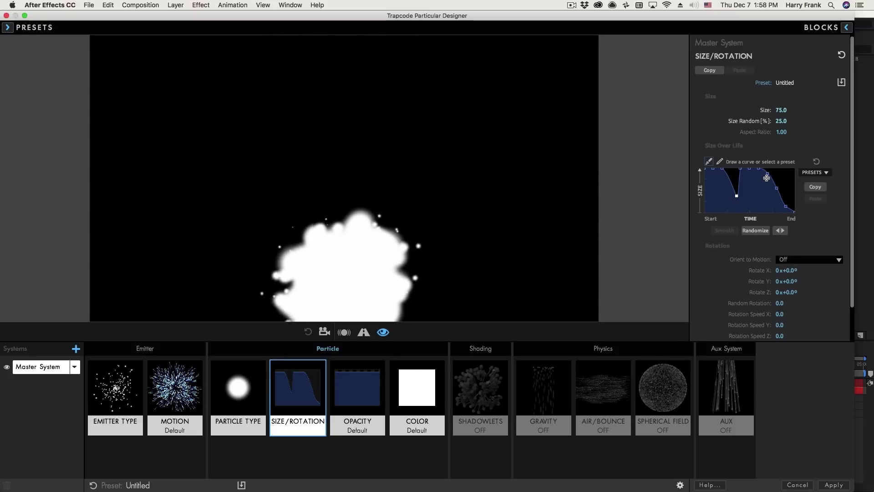
left_click(814, 173)
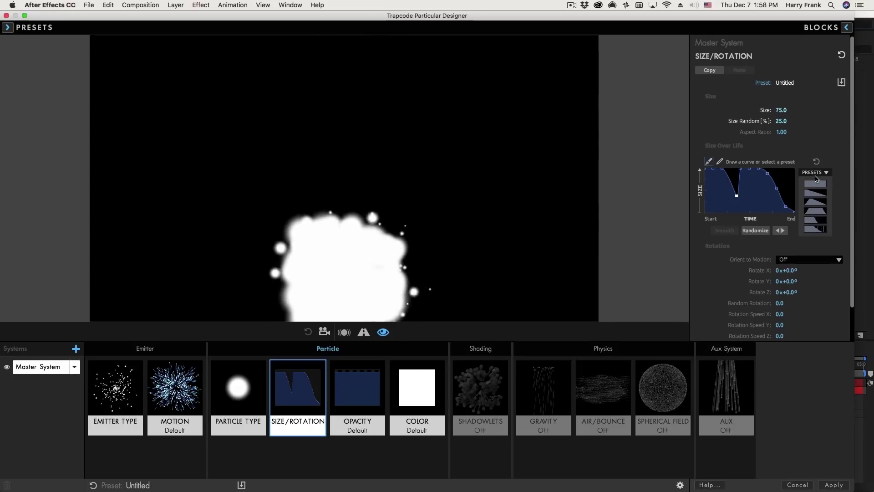
left_click(815, 213)
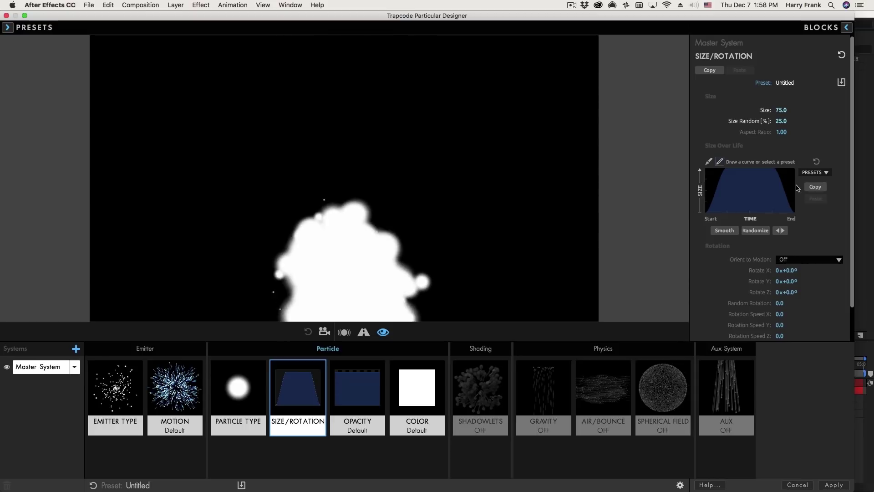
left_click(816, 173)
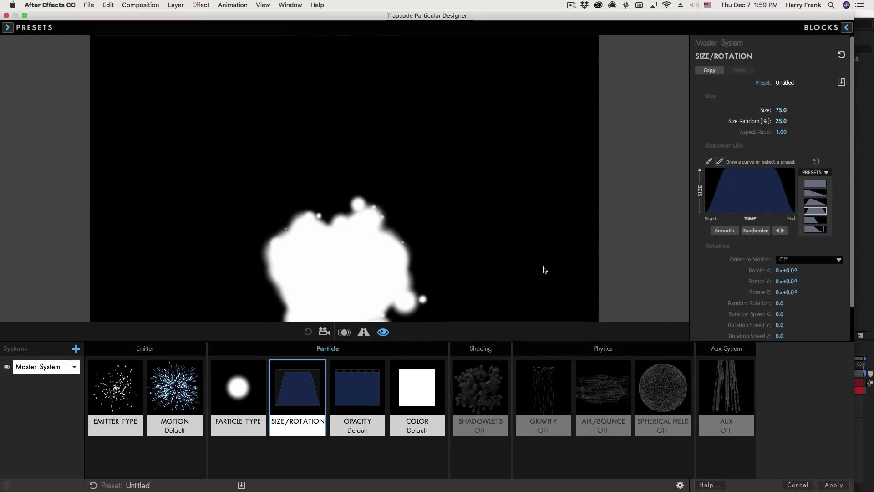
Apply the Bell Curve size preset from the block library and readjust particle Size.
double_click(289, 397)
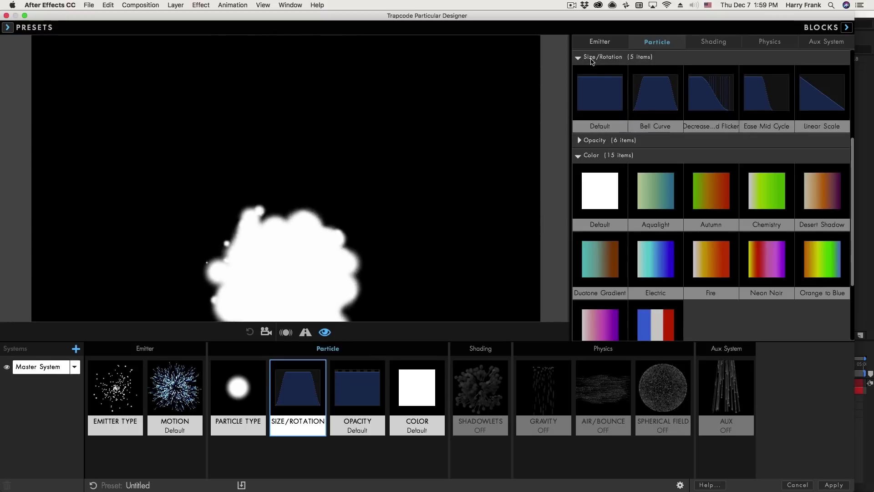
double_click(666, 95)
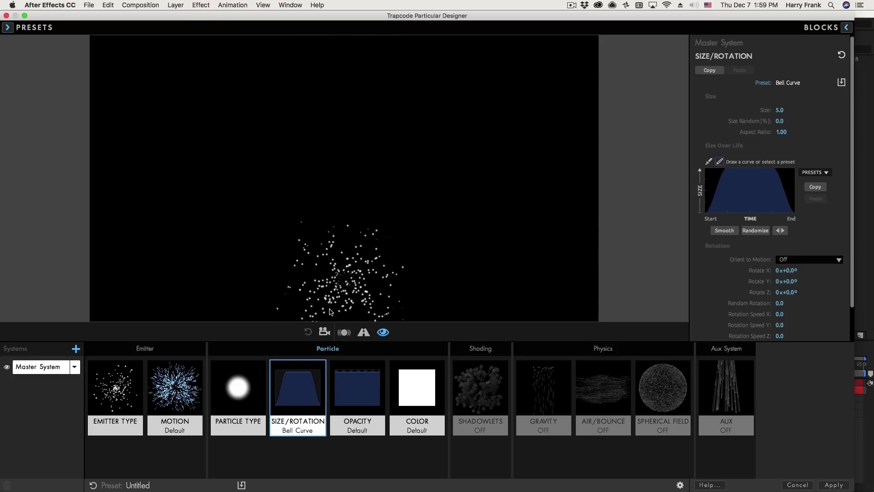
left_click(780, 110)
type("40")
key("Return")
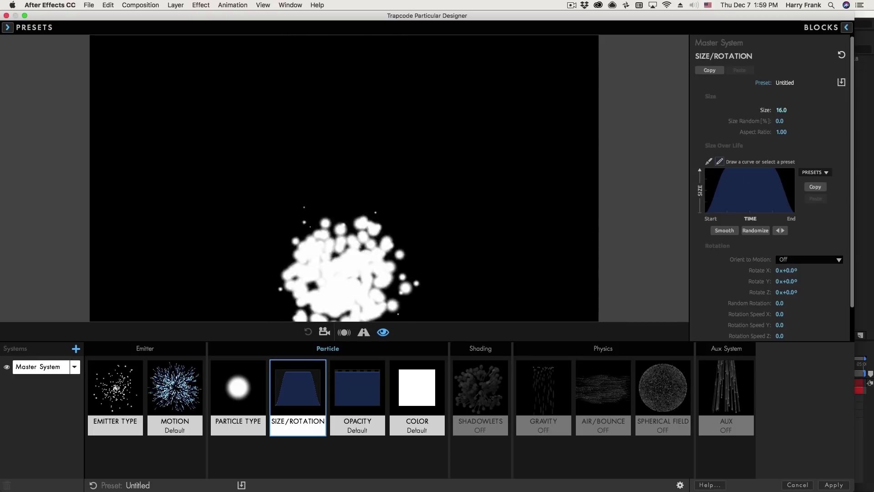
left_click_drag(781, 109, 765, 110)
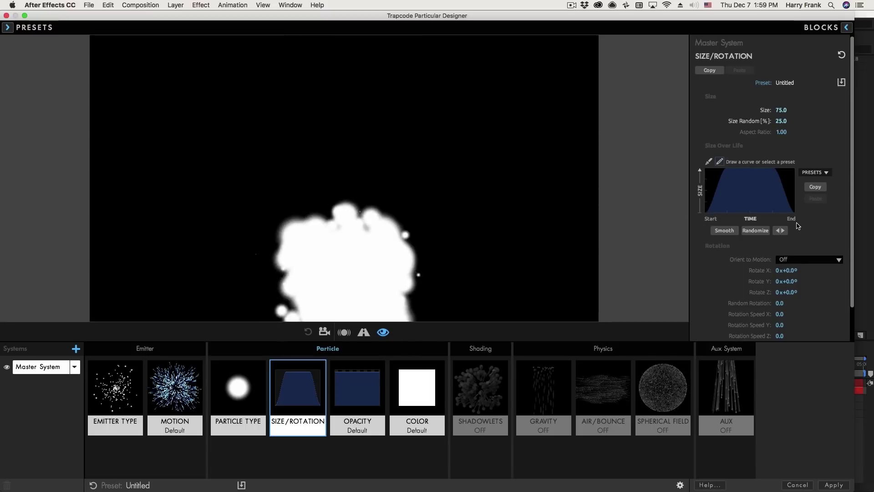
mouse_move(487, 247)
left_mouse_down()
mouse_move(204, 191)
mouse_move(412, 129)
left_mouse_up()
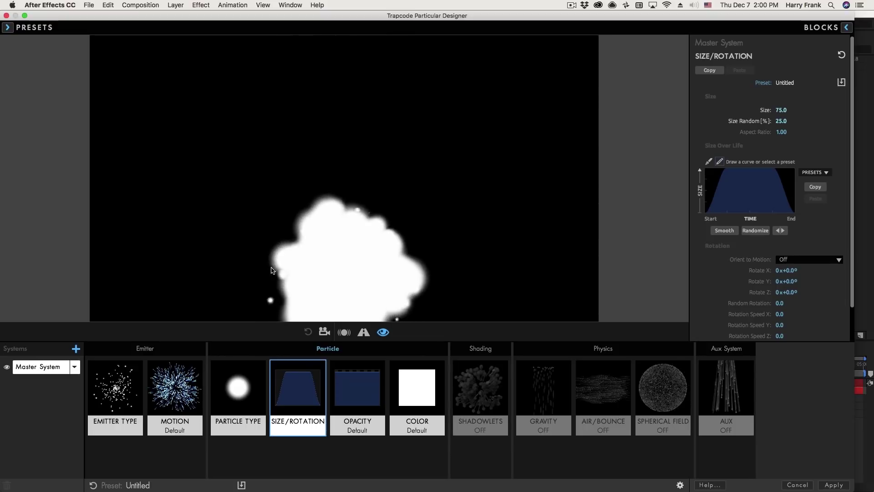
Keep Sphere as the particle type and lower its feather for harder edges.
left_click(243, 396)
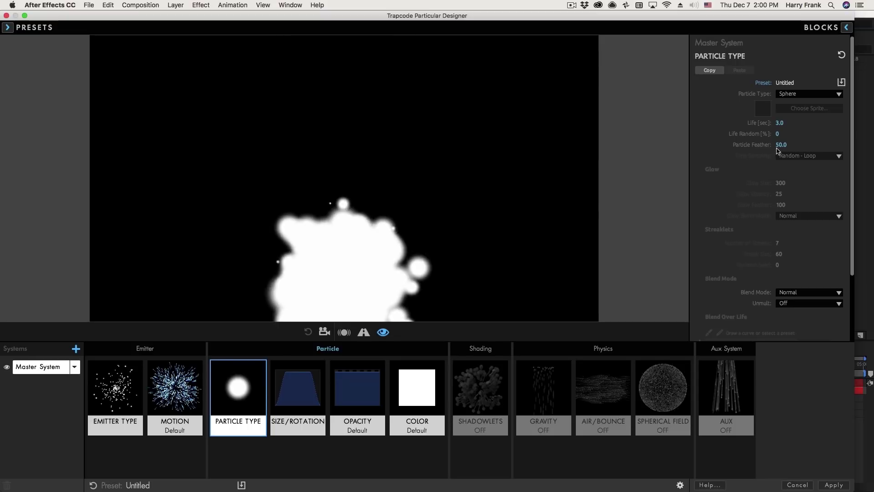
left_click(782, 95)
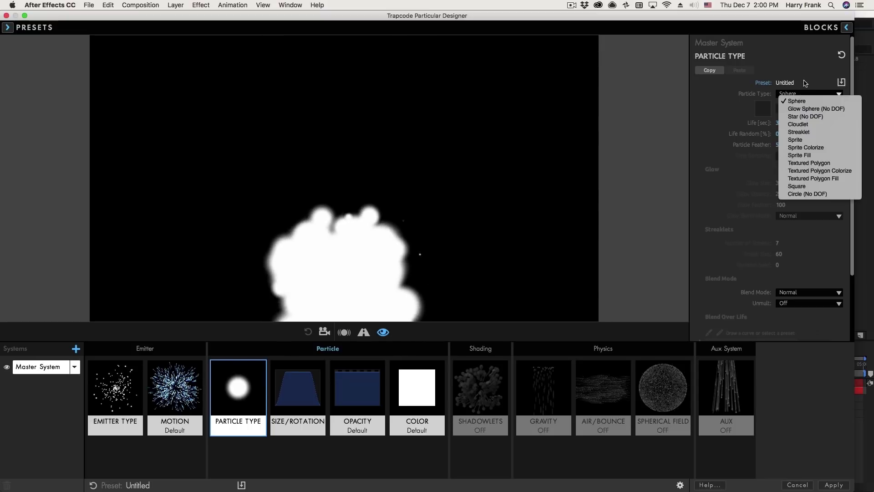
left_click(789, 97)
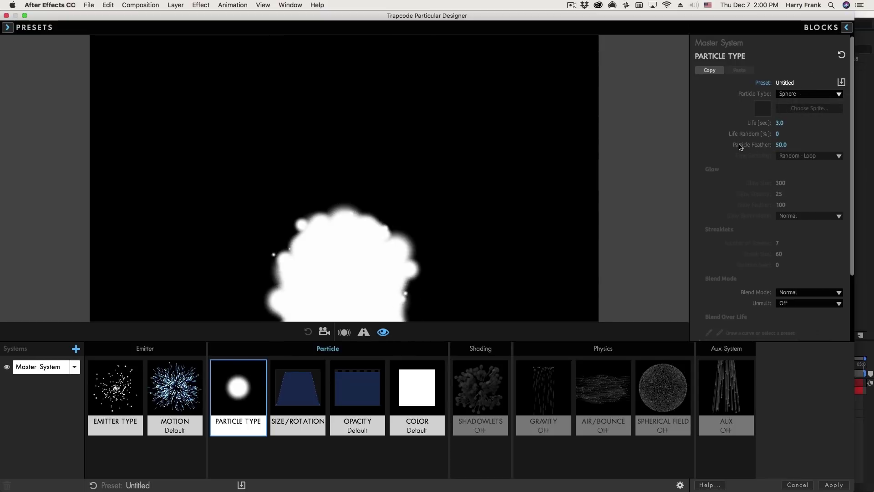
left_click_drag(782, 145, 671, 151)
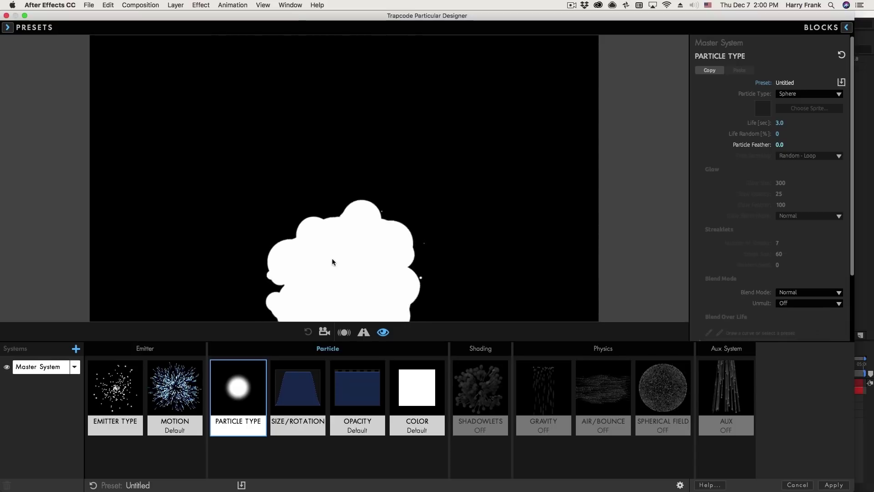
Colour the particles cyan, test an emitter sweep, and apply the design.
left_click(417, 386)
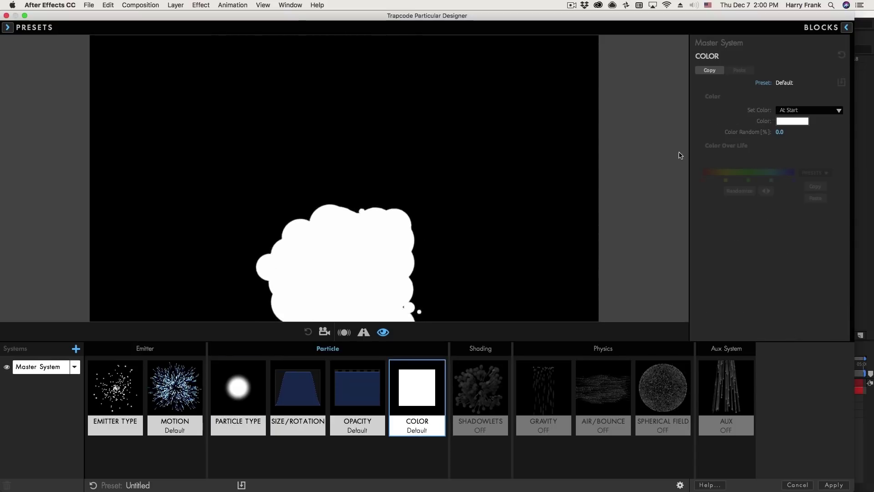
left_click(792, 121)
left_click(507, 201)
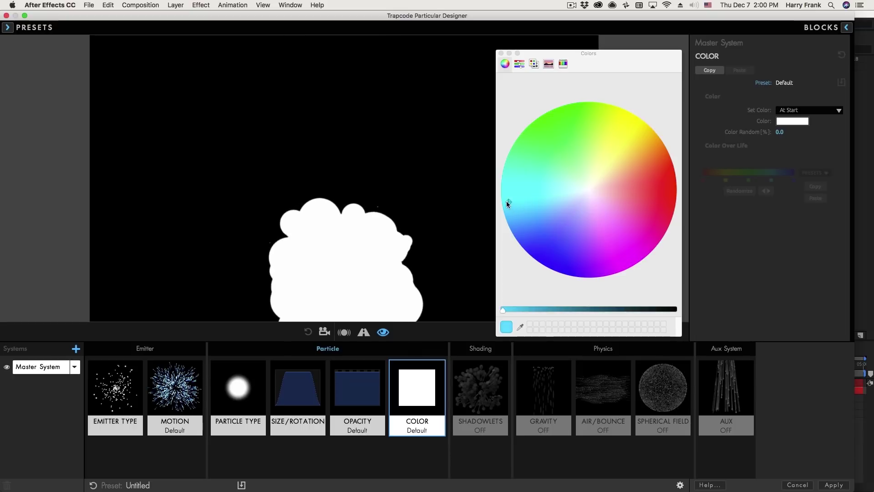
left_click_drag(507, 201, 508, 192)
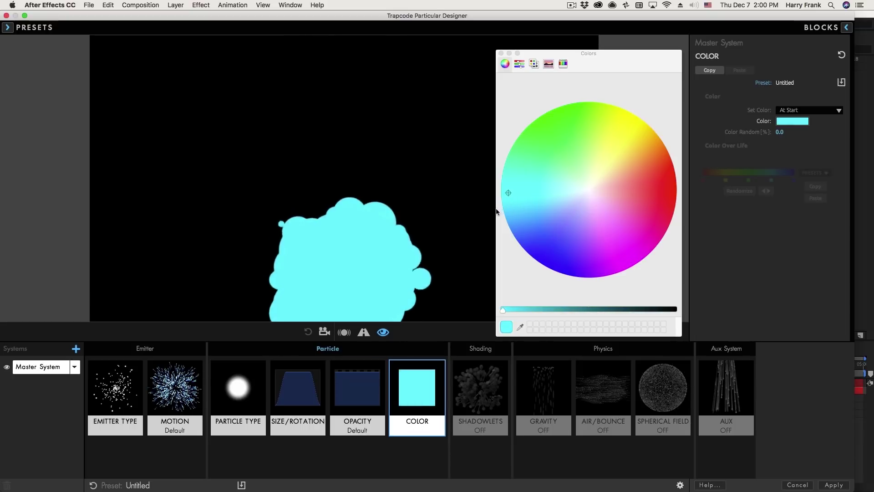
left_click(501, 53)
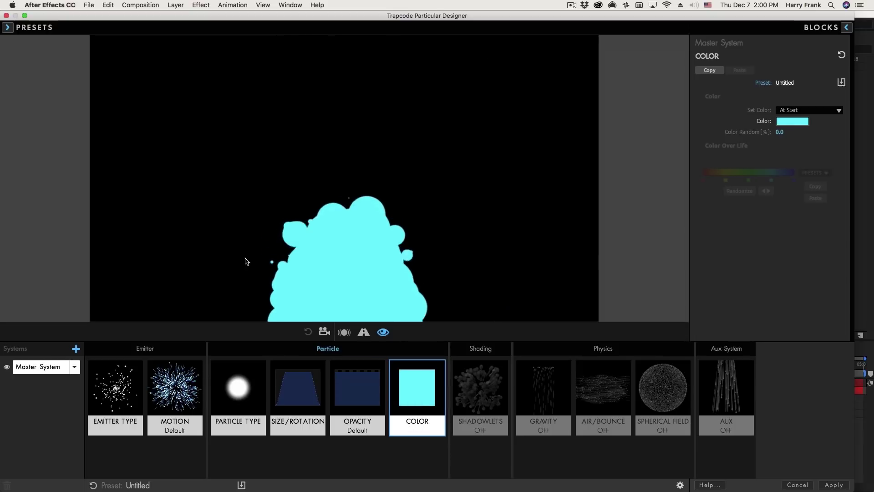
mouse_move(140, 263)
left_mouse_down()
mouse_move(469, 280)
mouse_move(181, 275)
left_mouse_up()
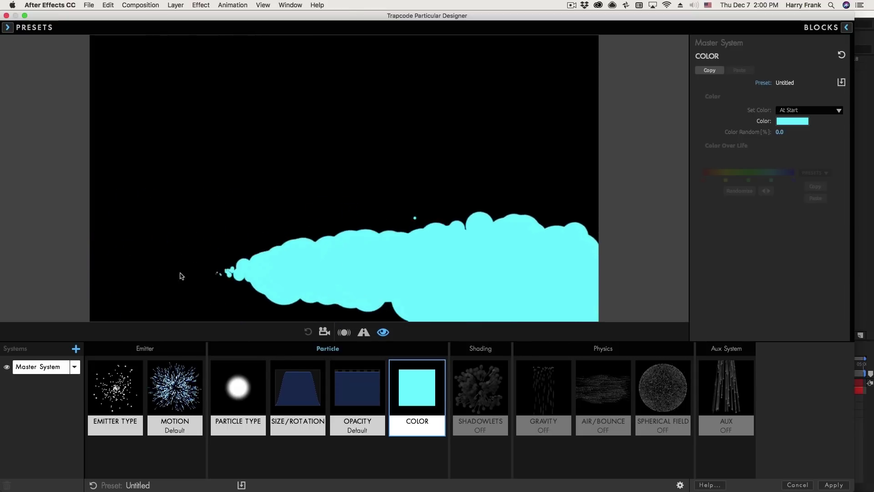
mouse_move(181, 275)
left_mouse_down()
mouse_move(503, 275)
mouse_move(253, 269)
mouse_move(311, 284)
mouse_move(469, 283)
left_mouse_up()
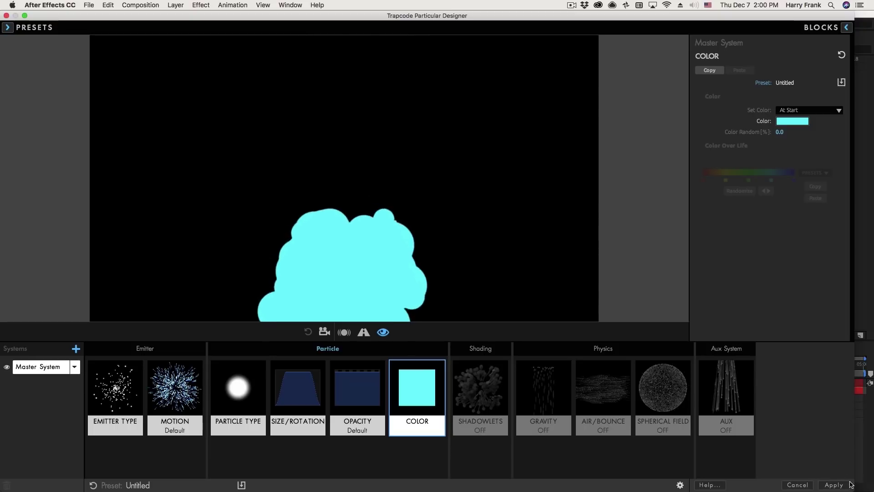
left_click(826, 486)
Preview the reveal and move the Particular layer above Lower Third Text.
key("space")
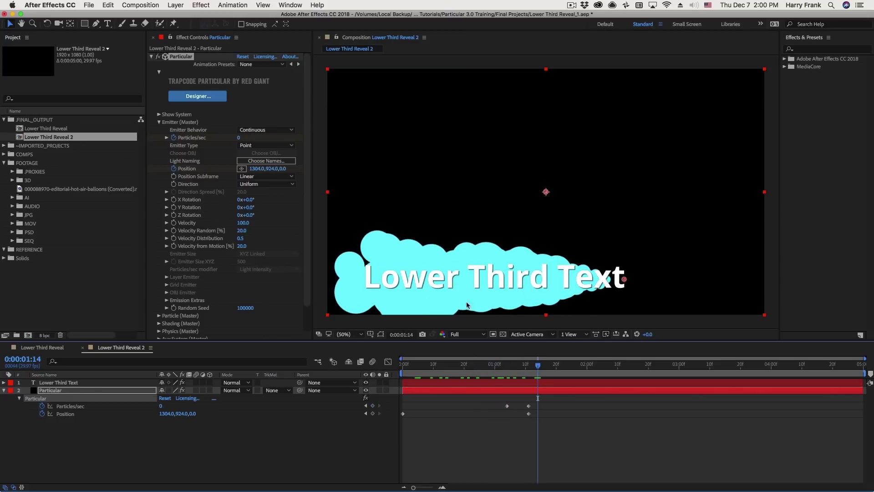
left_click(64, 390)
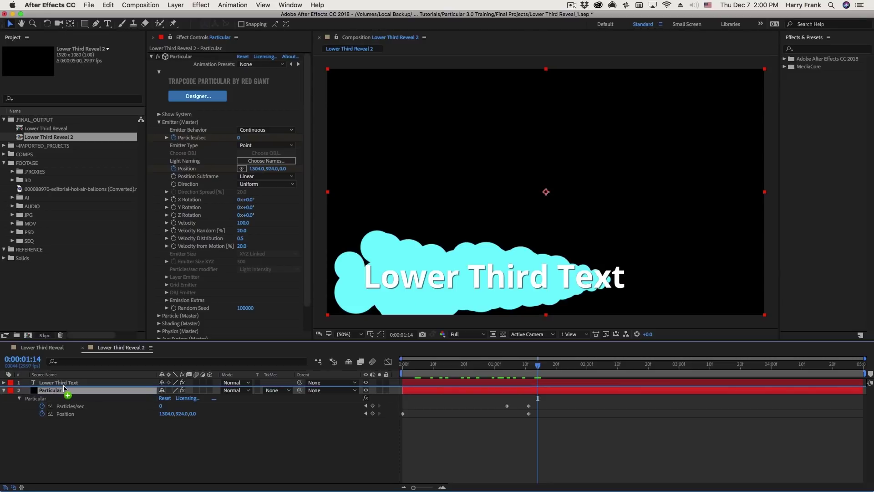
left_click_drag(63, 389, 66, 380)
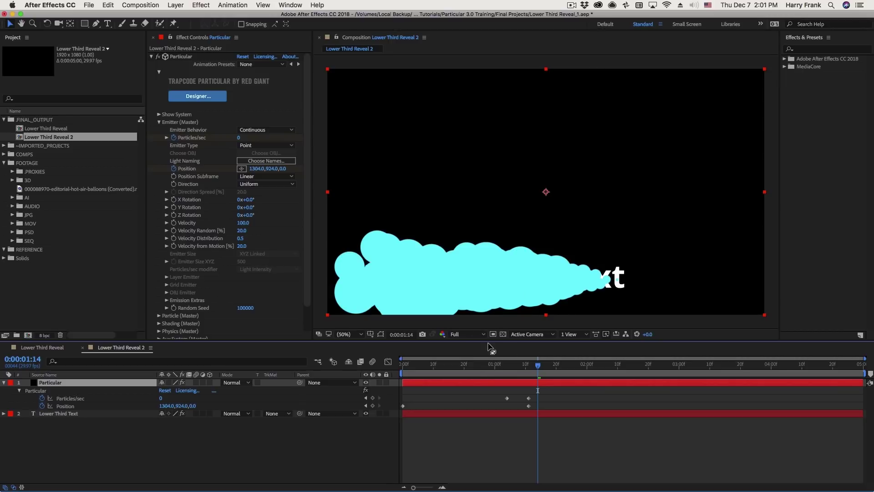
Lower the Particles/sec keyframe from 100 to 50 and replay the animation.
left_click_drag(519, 366, 507, 366)
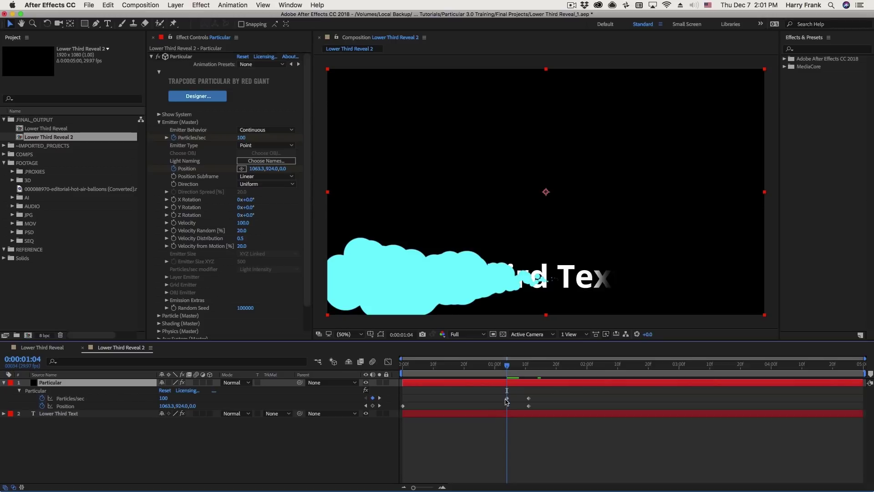
mouse_move(507, 366)
left_mouse_down()
mouse_move(496, 366)
mouse_move(511, 375)
left_mouse_up()
left_click(243, 138)
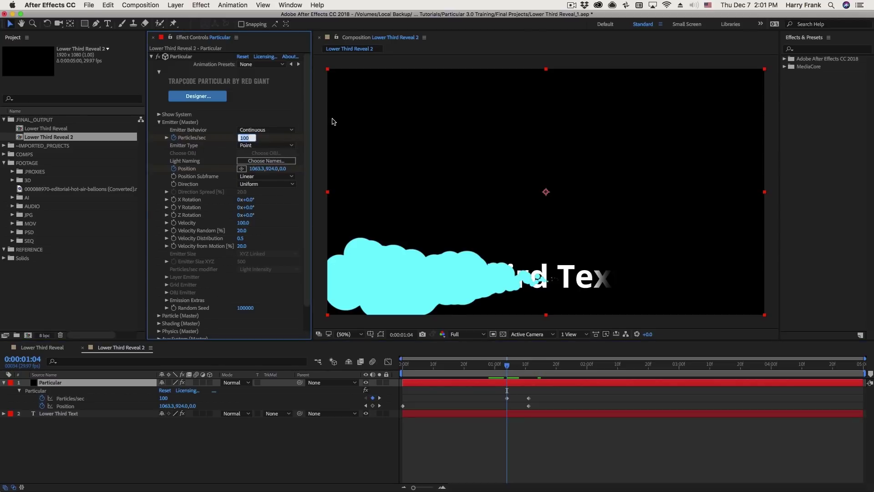
type("50")
key("Return")
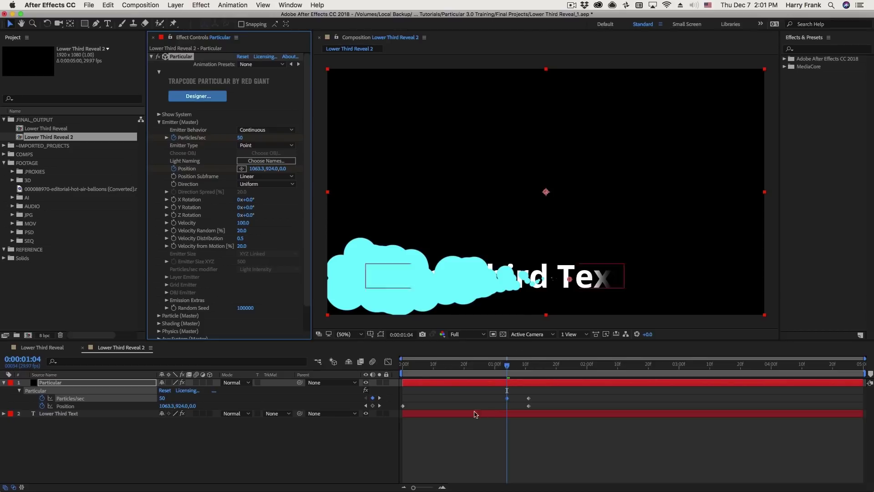
key("space")
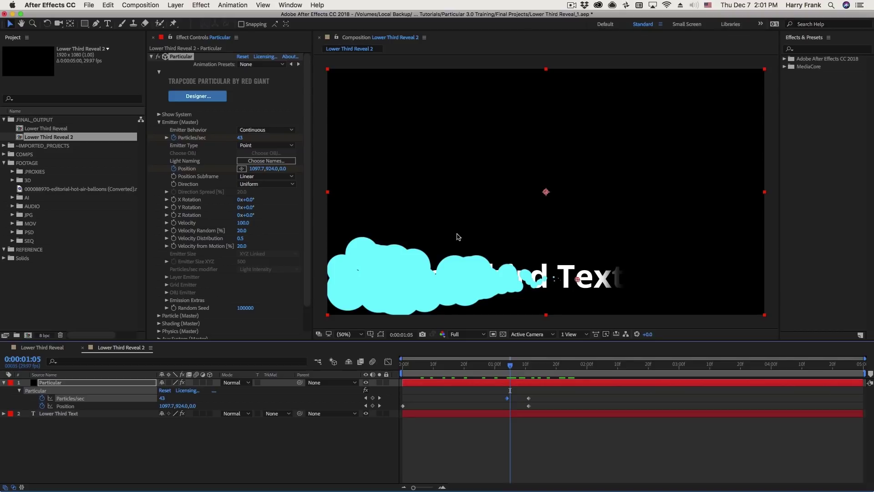
Set Emitter Type to Sphere, reduce Emitter Size to about 248, and preview.
left_click(253, 145)
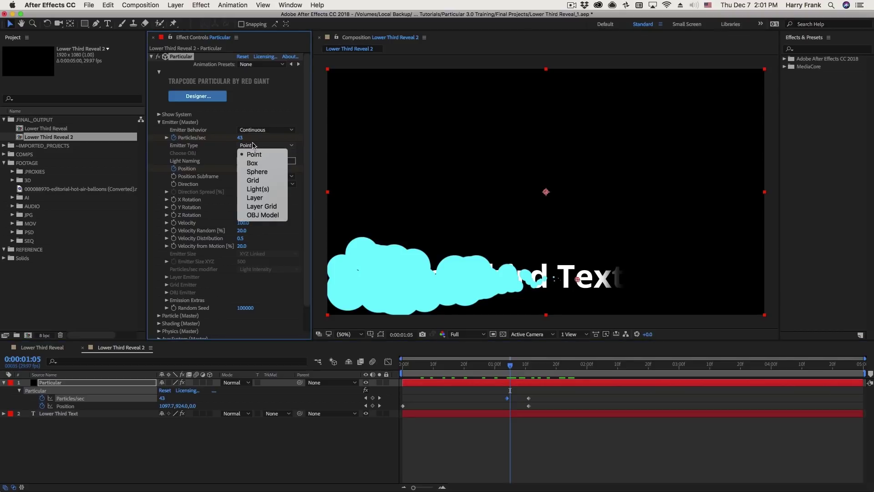
left_click(257, 172)
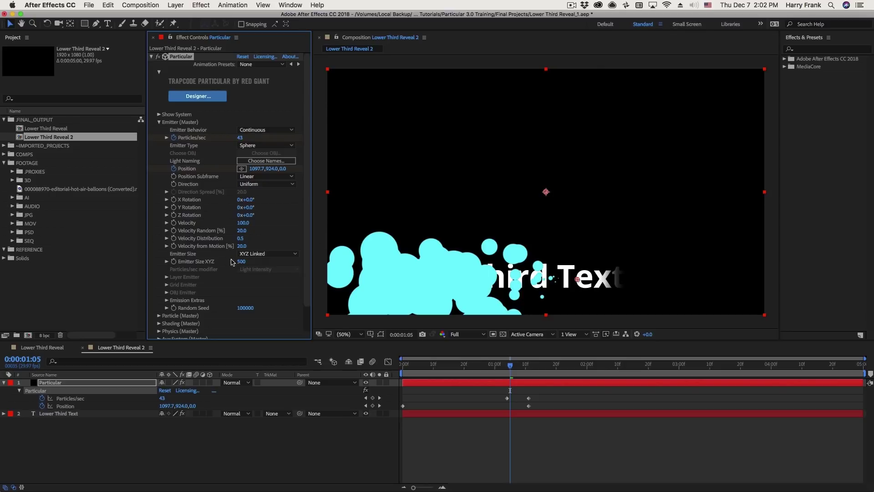
left_click_drag(241, 262, 223, 260)
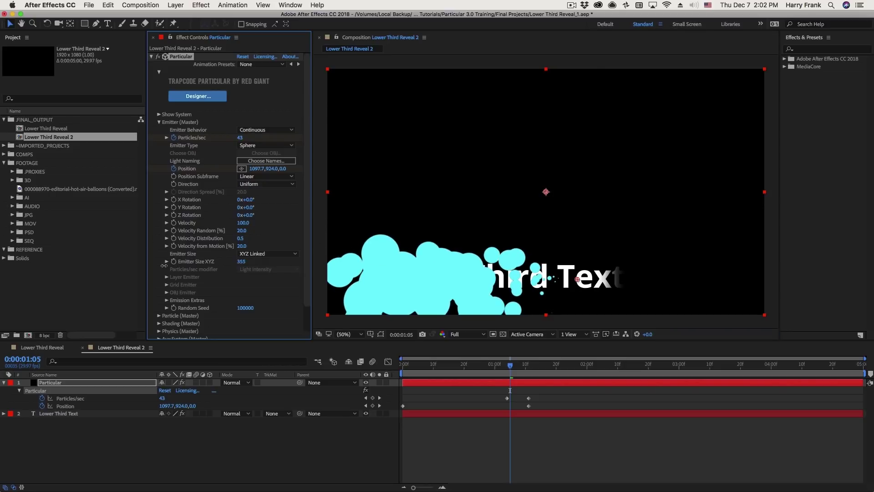
mouse_move(164, 264)
left_mouse_down()
mouse_move(137, 271)
mouse_move(207, 269)
left_mouse_up()
left_click_drag(134, 268, 131, 269)
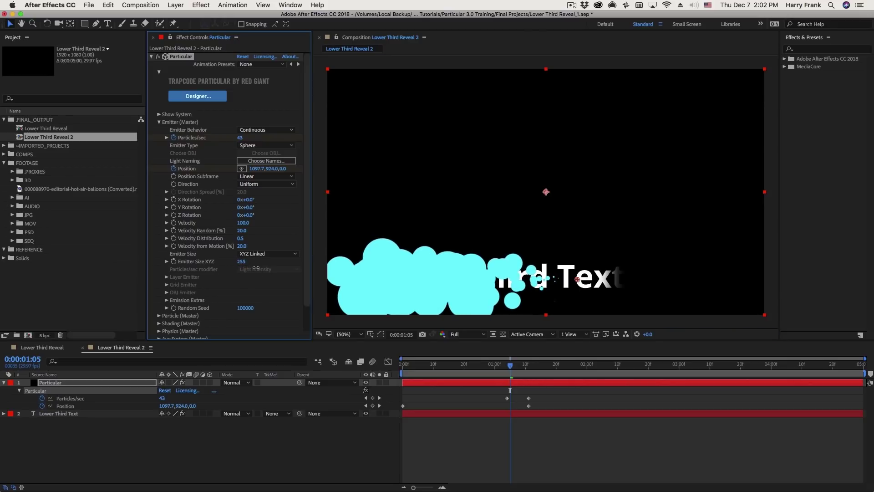
left_click_drag(510, 364, 486, 364)
key("space")
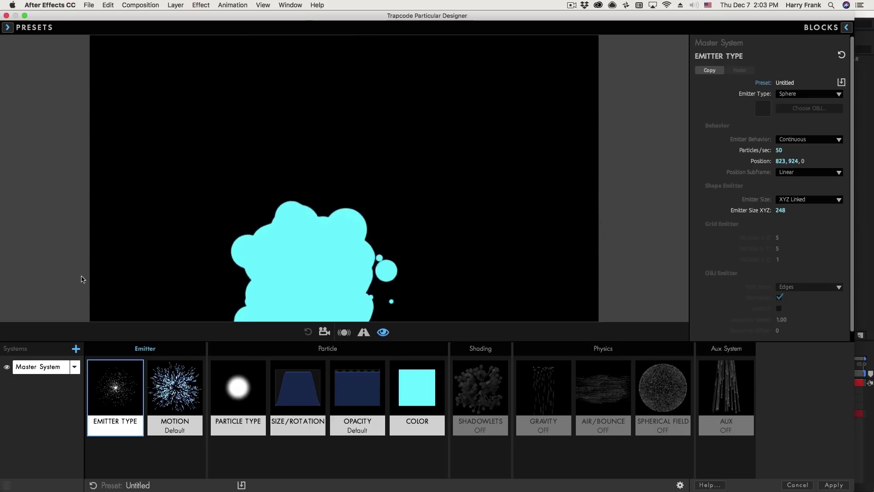
Duplicate the Master System into System 2 and colour its particles orange.
left_click(74, 366)
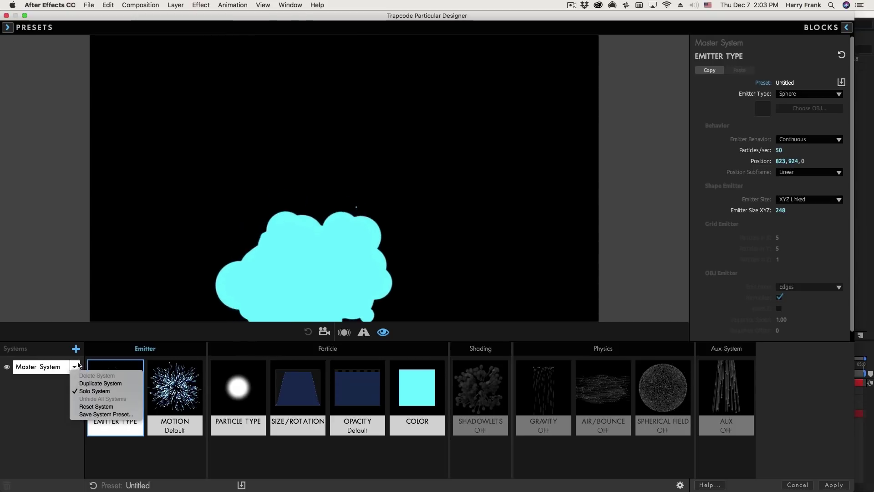
left_click(100, 383)
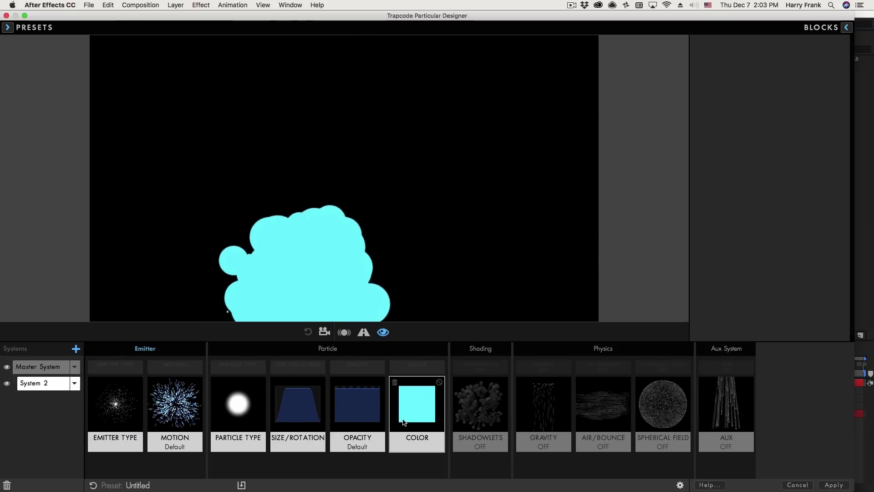
left_click(416, 406)
left_click(793, 121)
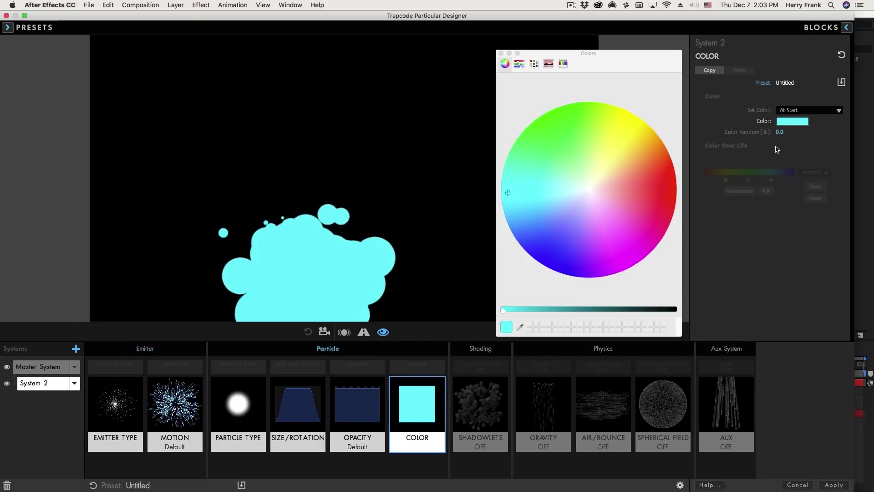
left_click(664, 146)
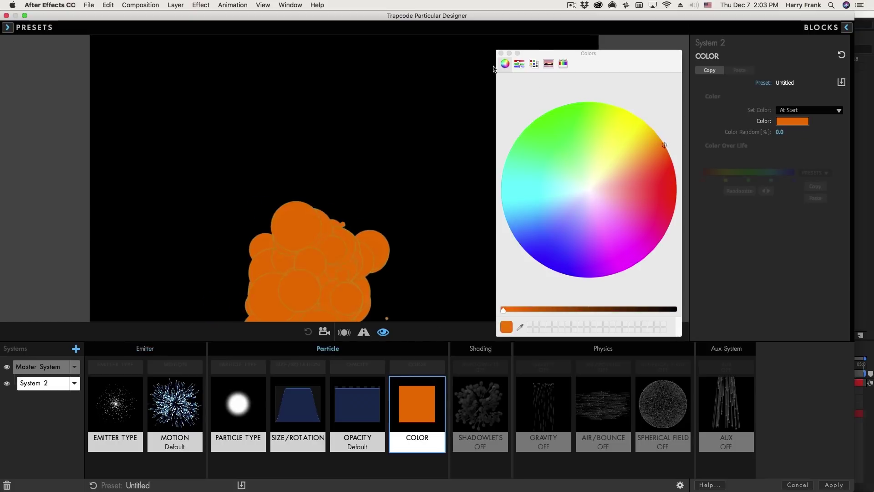
left_click(501, 54)
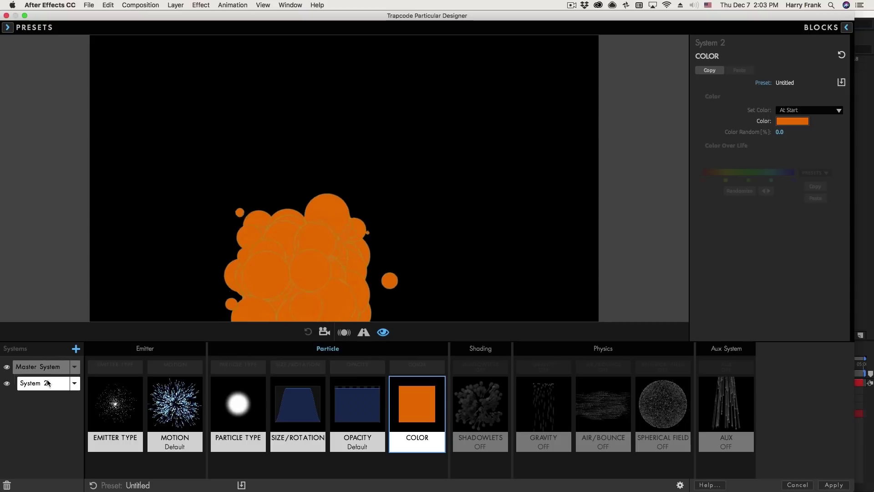
mouse_move(282, 276)
left_mouse_down()
mouse_move(467, 180)
mouse_move(424, 253)
left_mouse_up()
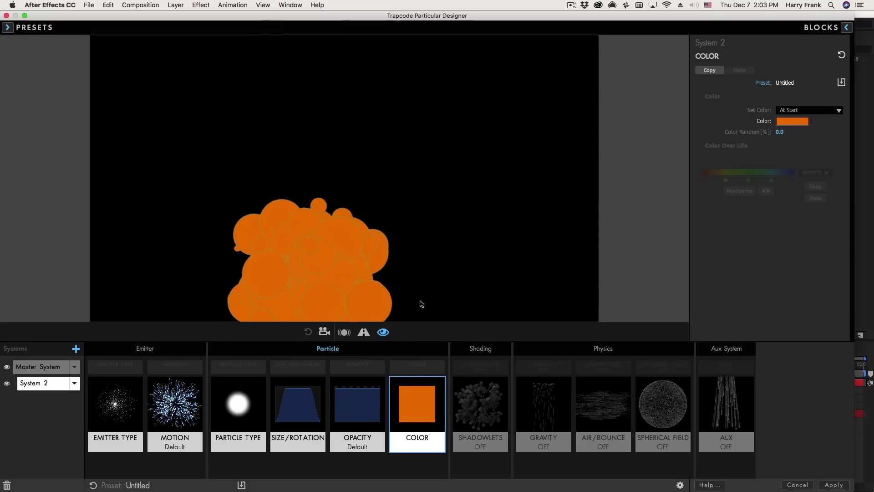
Drag System 2's particle Size down to 43 and sweep the emitter to check.
left_click(297, 406)
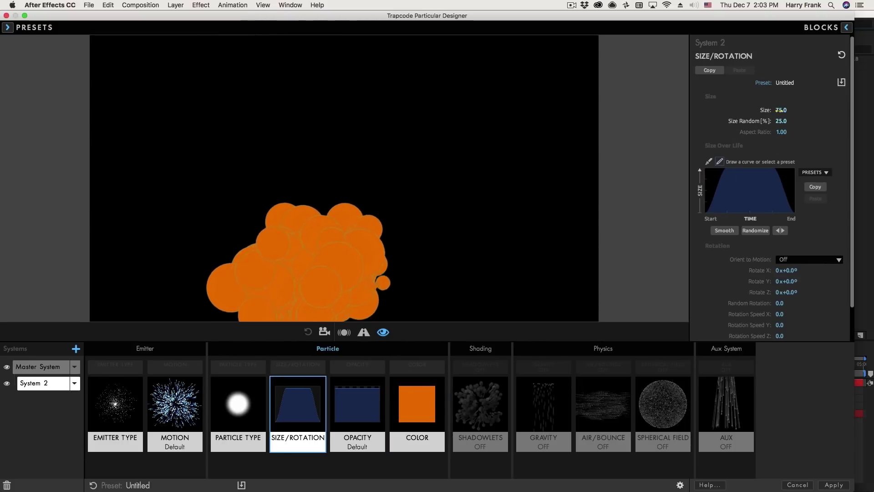
left_click_drag(781, 109, 769, 109)
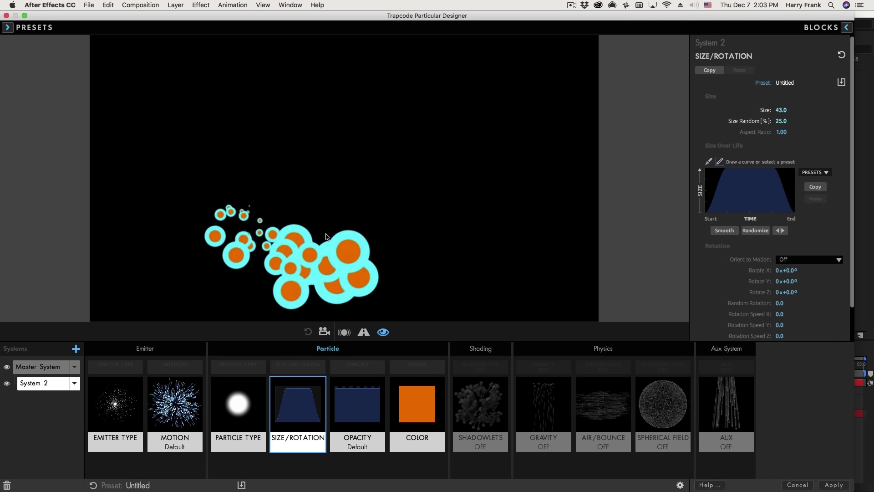
left_click_drag(491, 204, 227, 266)
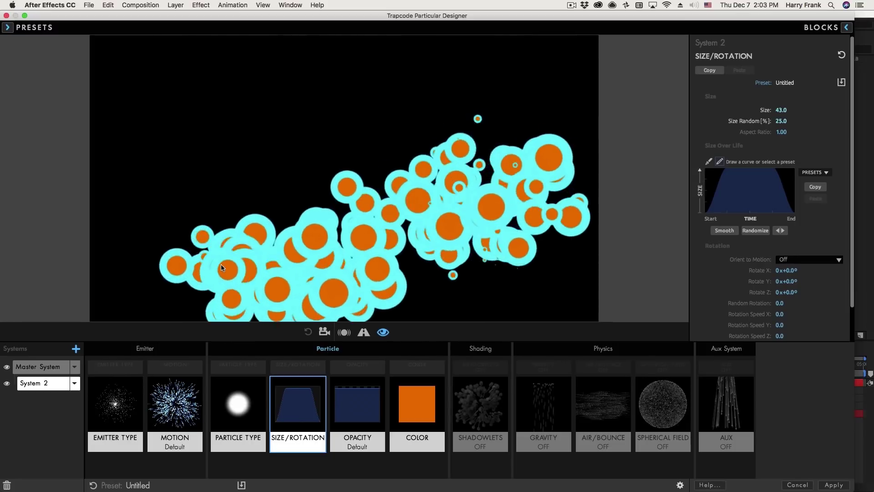
left_click_drag(227, 266, 251, 268)
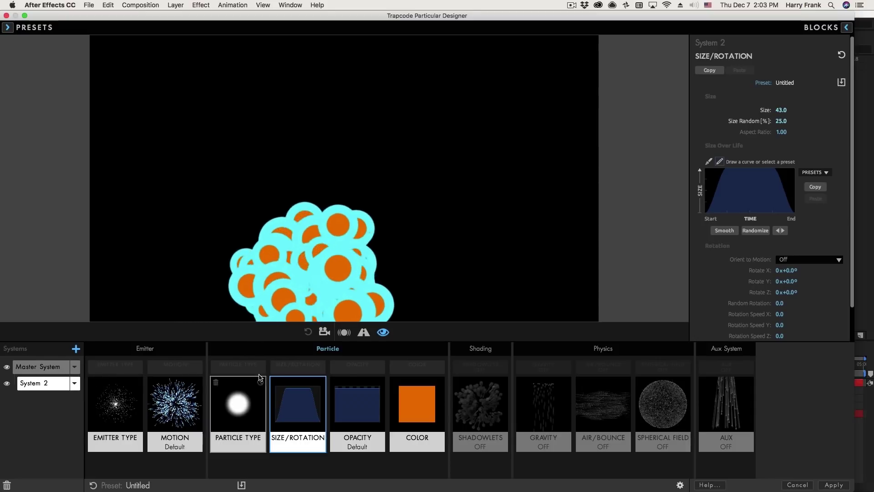
Delete the emitter type, motion and particle type blocks from System 2.
left_click(115, 410)
key("Delete")
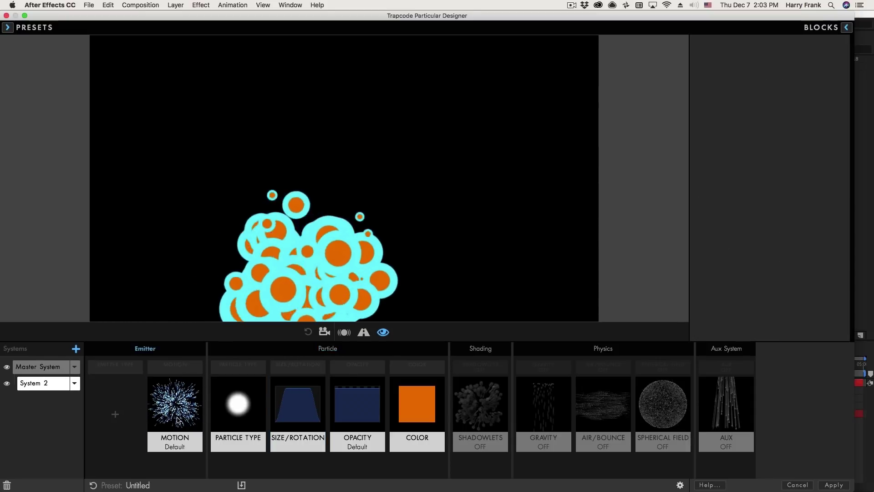
left_click(115, 411)
key("Delete")
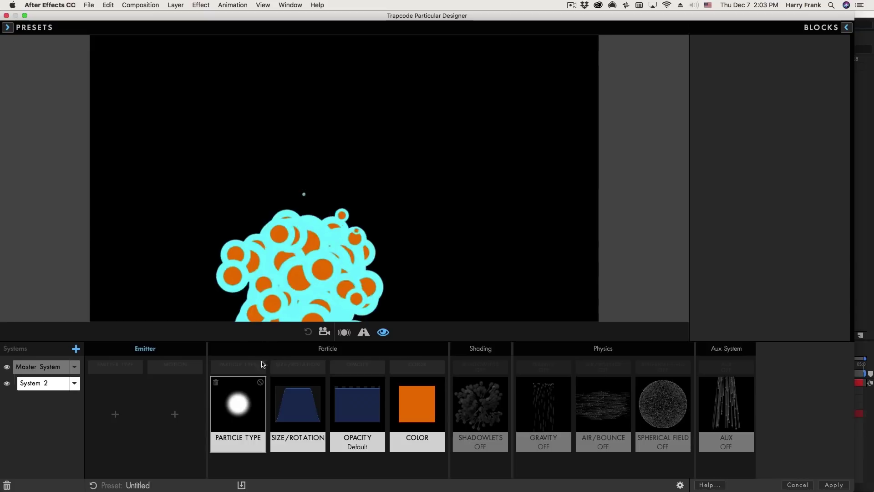
left_click(43, 384)
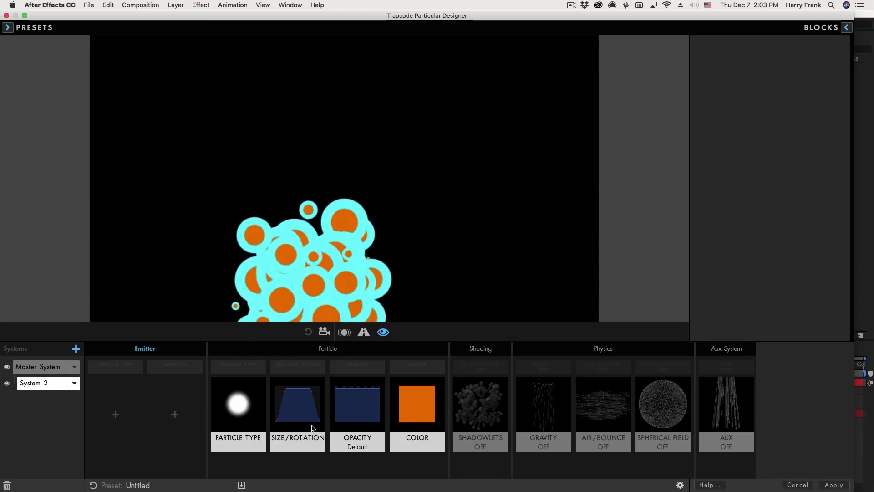
mouse_move(238, 414)
left_click(215, 382)
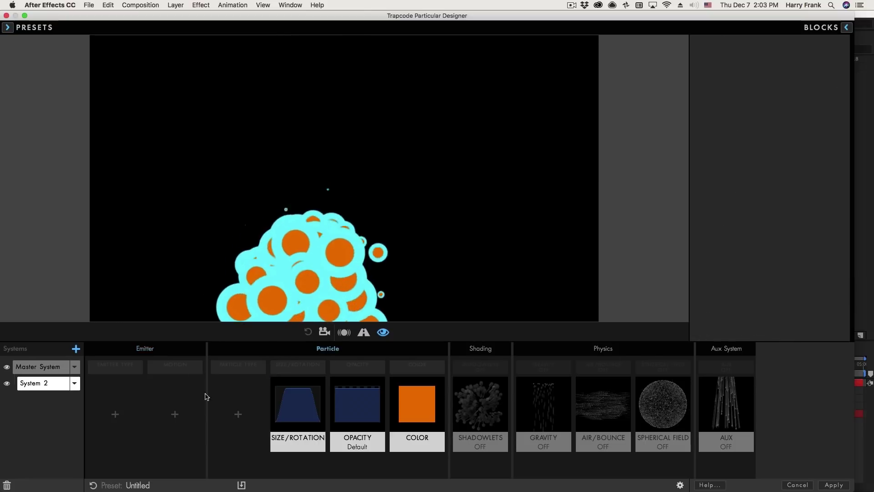
left_click(179, 370)
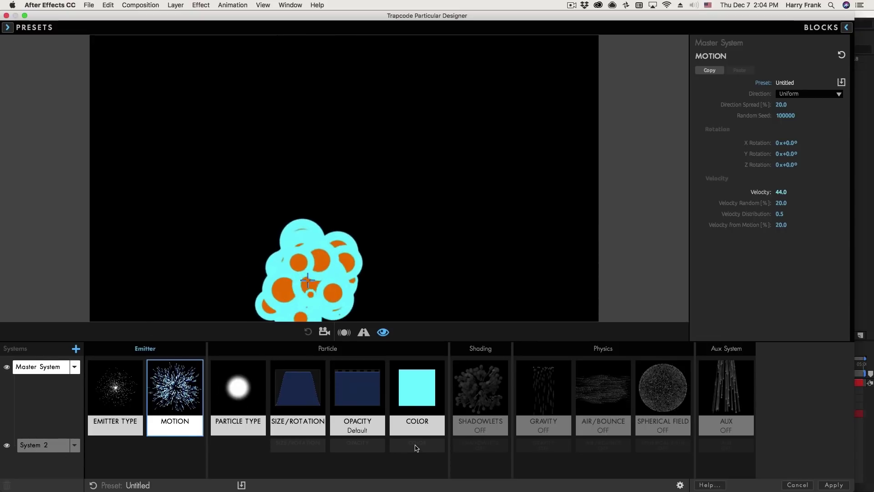
Delete System 2's Opacity block and show its Color settings.
left_click(355, 456)
left_click(359, 417)
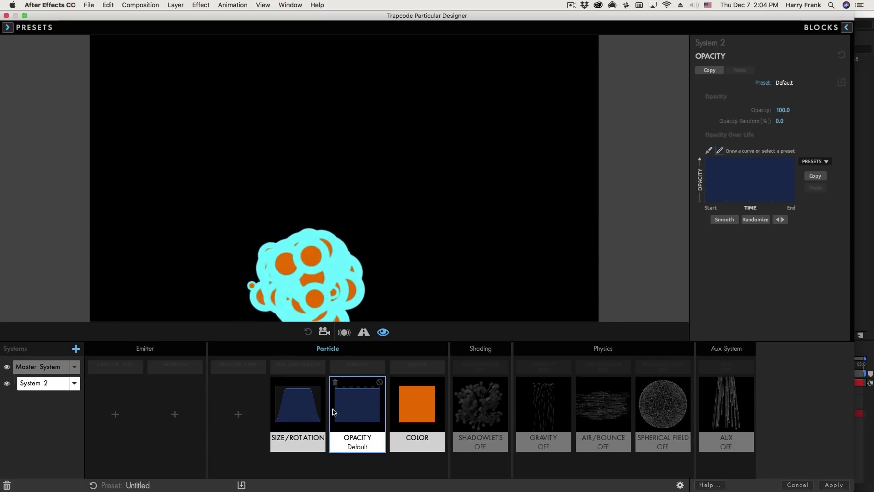
key("Delete")
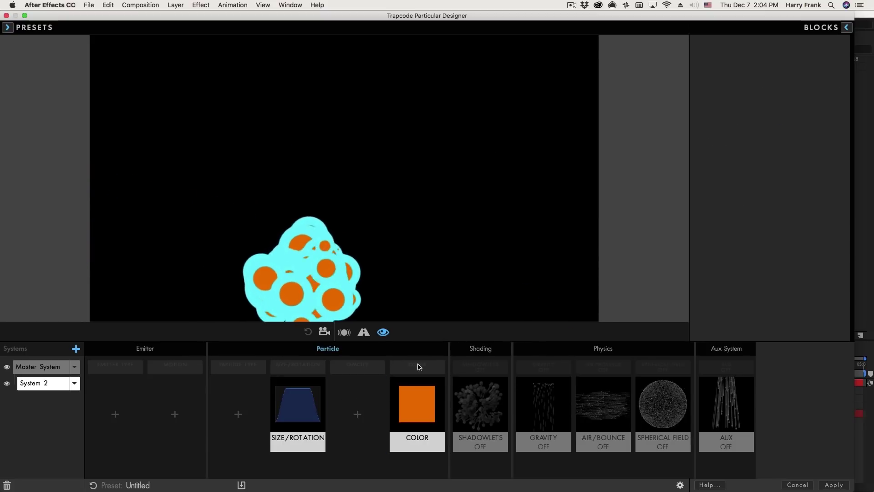
left_click(413, 402)
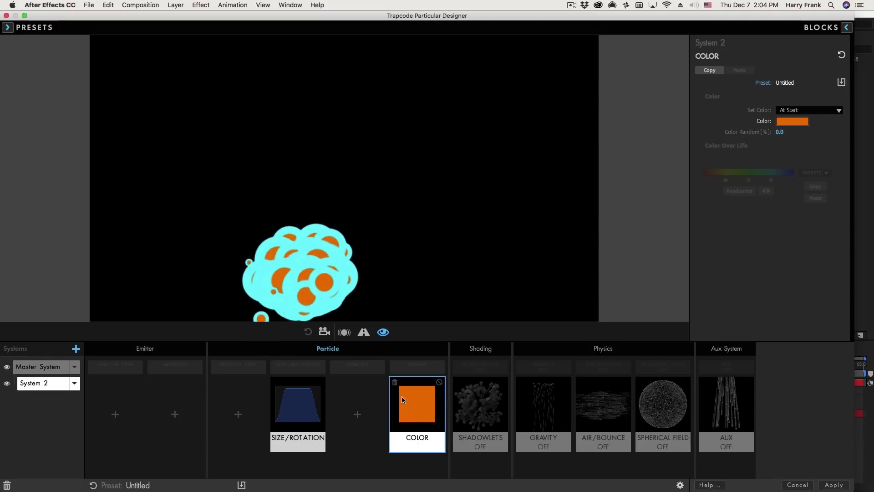
Switch System 2's Set Color to Random from Gradient, preview it, and browse gradient presets.
left_click(793, 111)
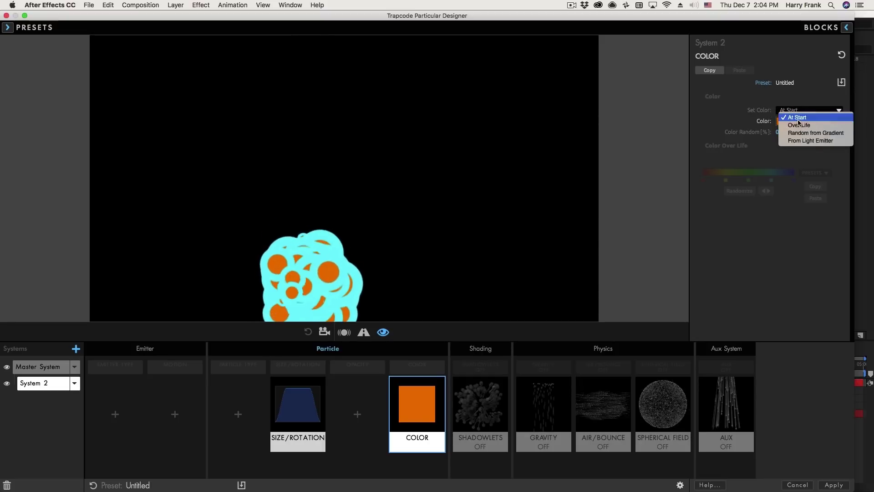
left_click(796, 98)
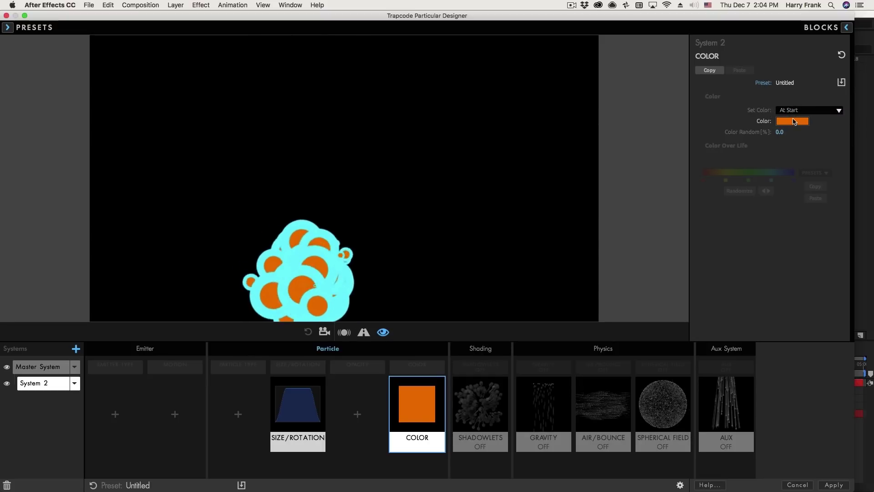
left_click_drag(204, 178, 442, 186)
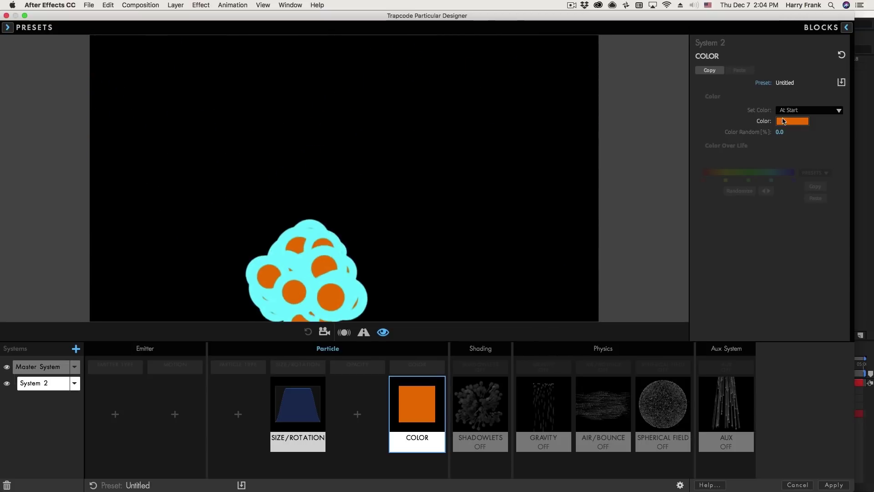
left_click(809, 109)
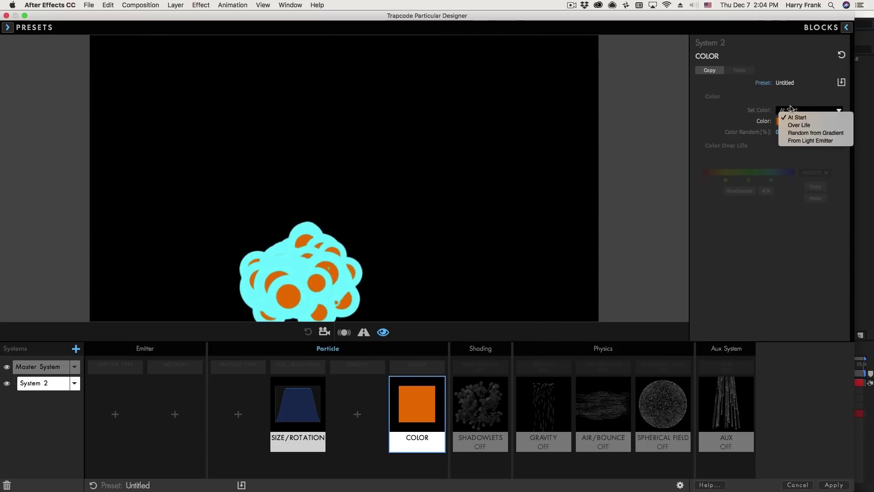
left_click(796, 133)
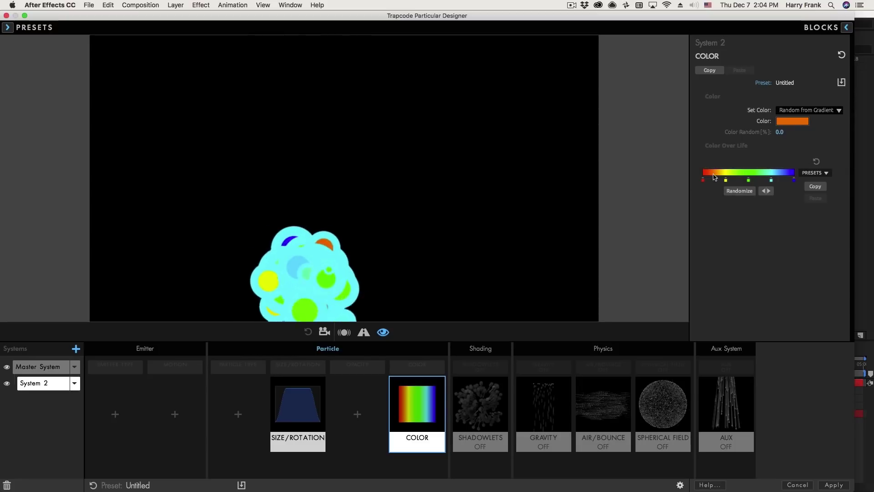
left_click_drag(315, 254, 468, 237)
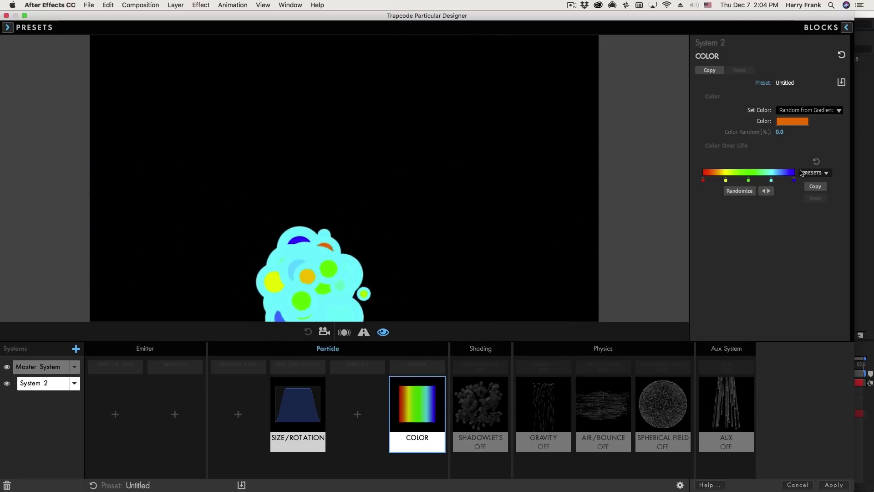
left_click(816, 173)
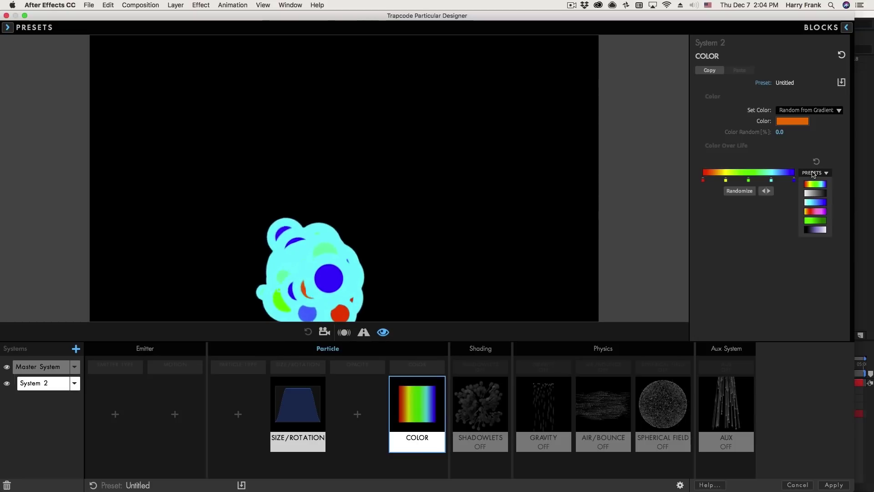
left_click(823, 212)
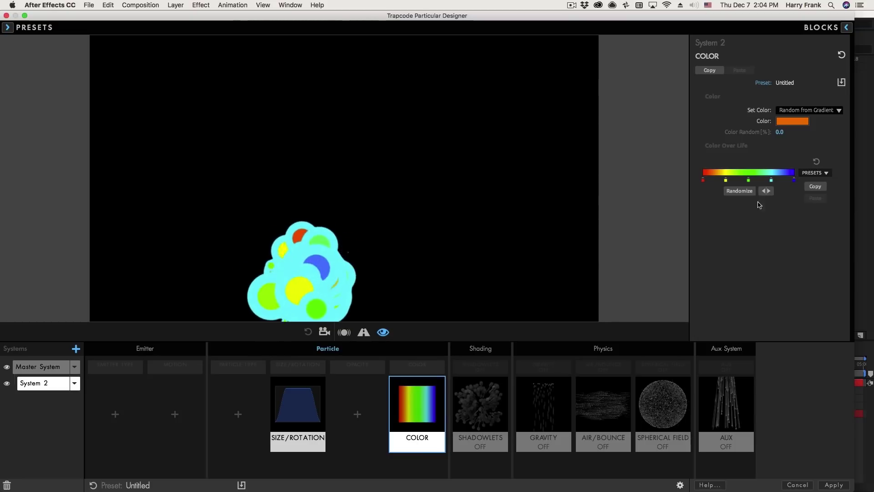
Pick the Santa Fe colour preset for System 2 from the Blocks browser and preview the trail.
double_click(417, 410)
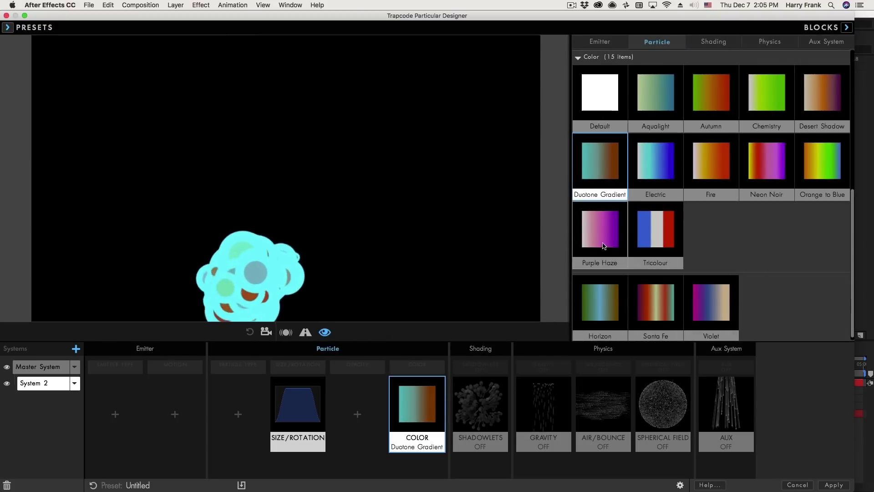
left_click(655, 302)
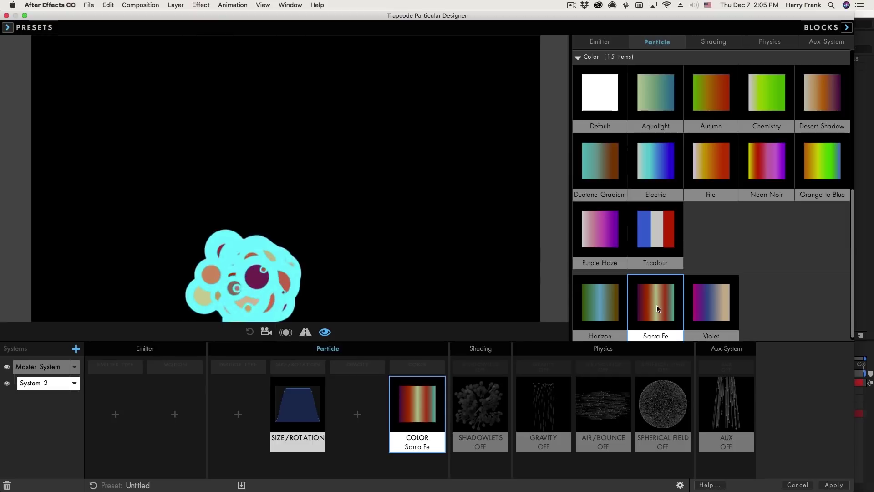
mouse_move(138, 209)
left_mouse_down()
mouse_move(391, 218)
mouse_move(186, 273)
mouse_move(247, 273)
left_mouse_up()
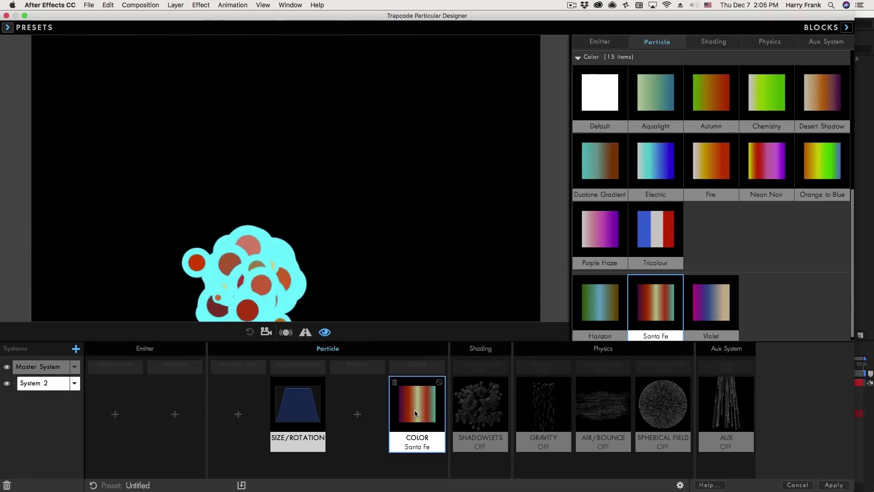
left_click(847, 27)
left_click_drag(183, 257, 489, 282)
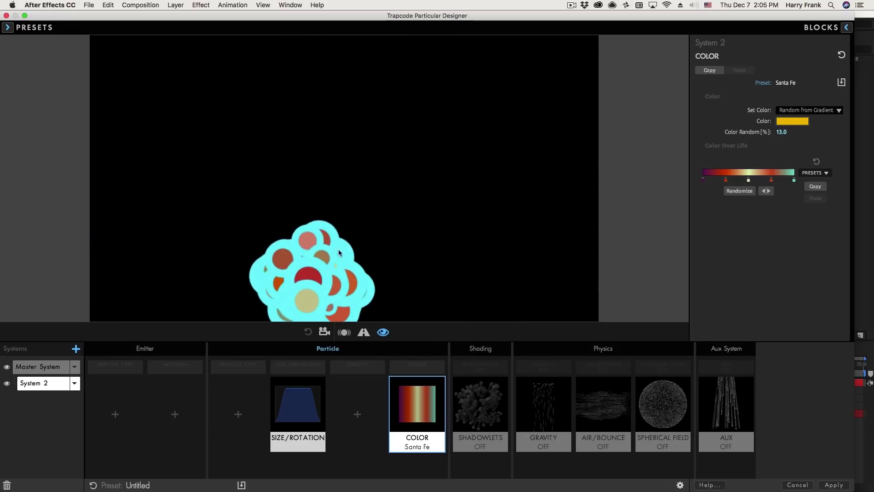
Apply the Designer changes, scrub and play the text reveal, then collapse System 2's settings.
left_click(834, 485)
left_click_drag(401, 365, 559, 364)
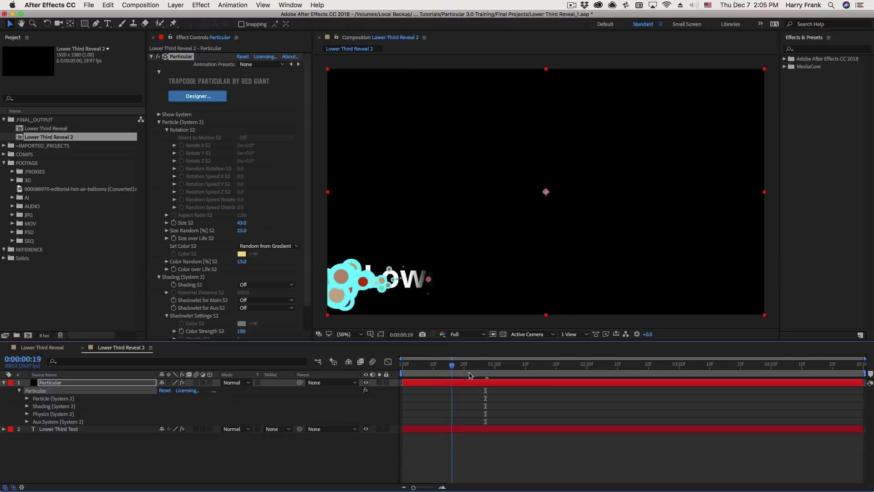
key("space")
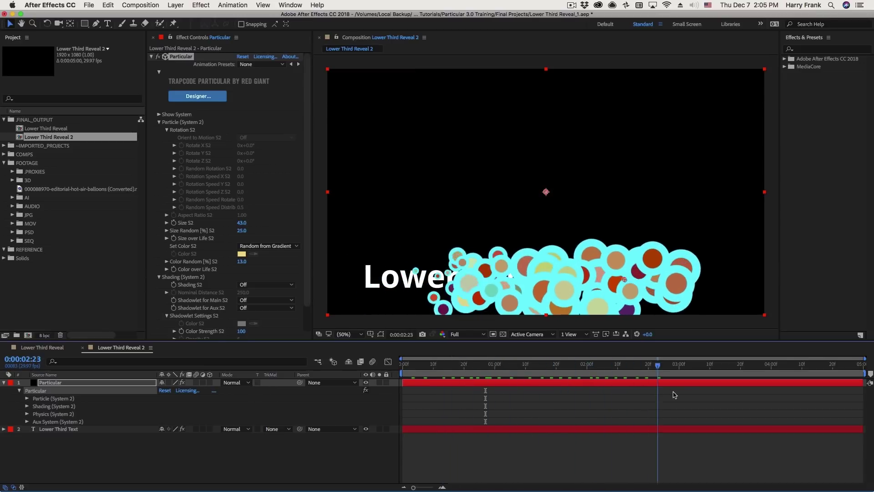
left_click_drag(735, 365, 538, 364)
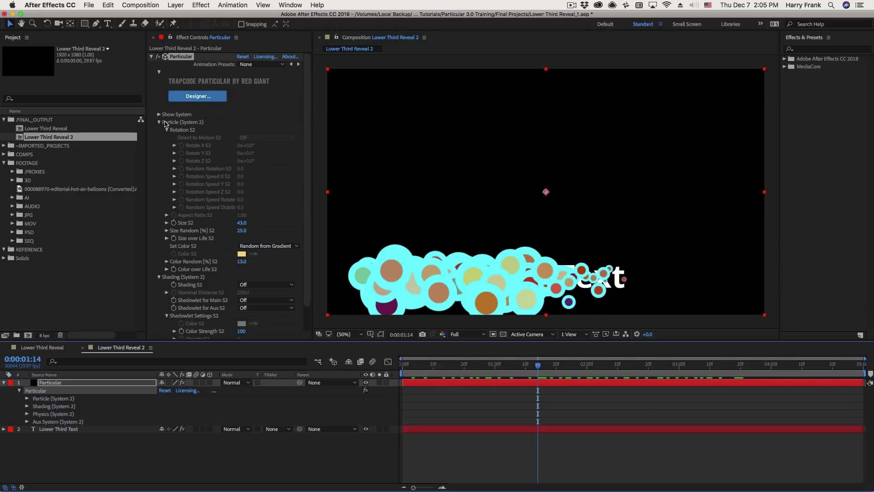
left_click(541, 364)
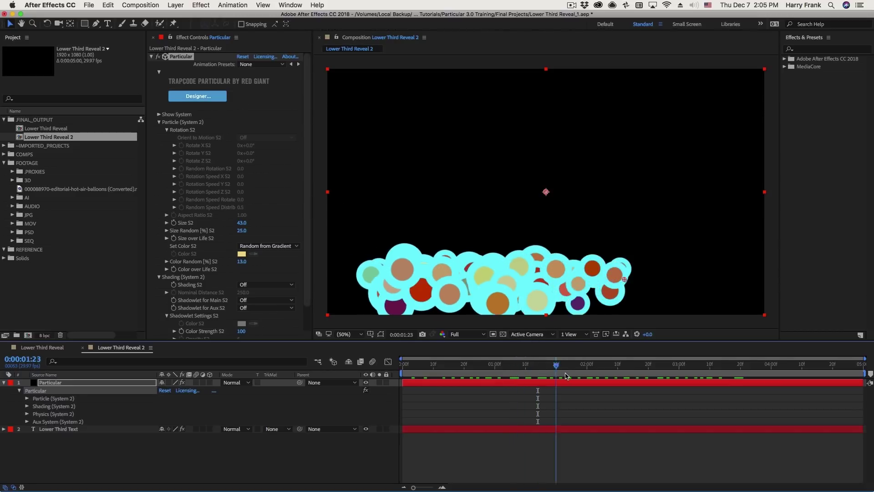
scroll(255, 166, "down", 5)
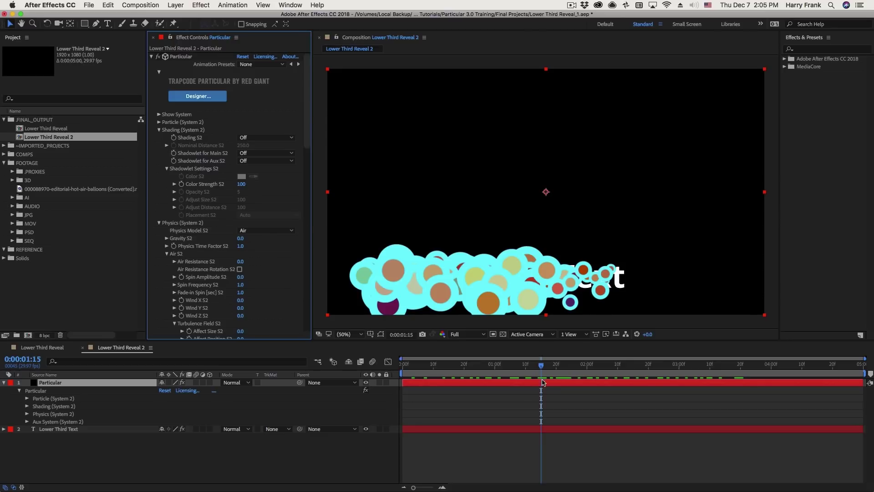
Open Particular Designer and close it again with Apply.
left_click(193, 97)
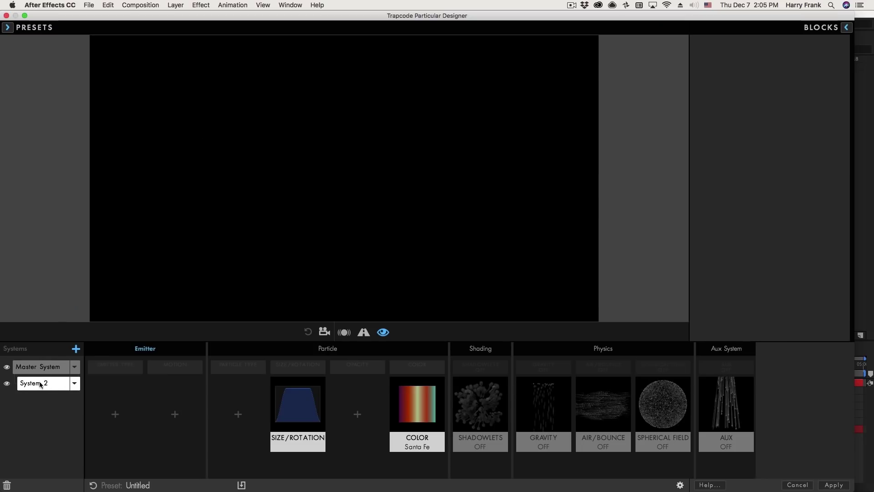
left_click(835, 486)
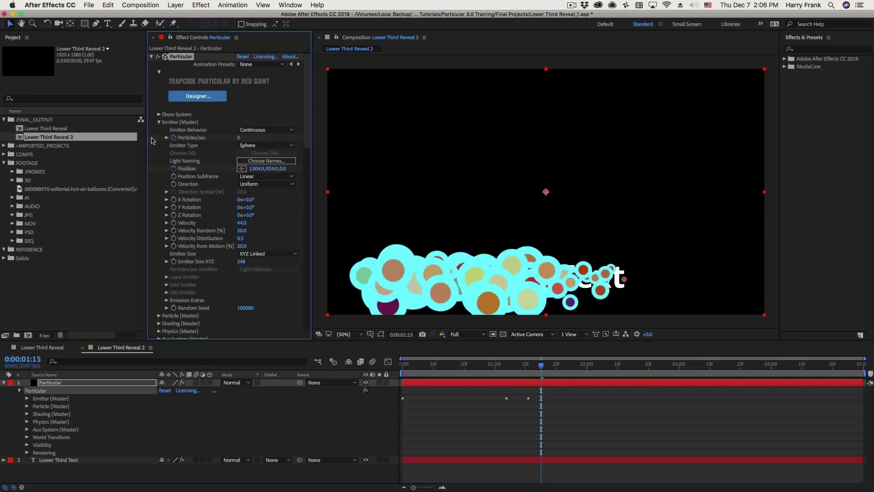
Switch Show System back to Master System and expand its emitter settings.
left_click(159, 121)
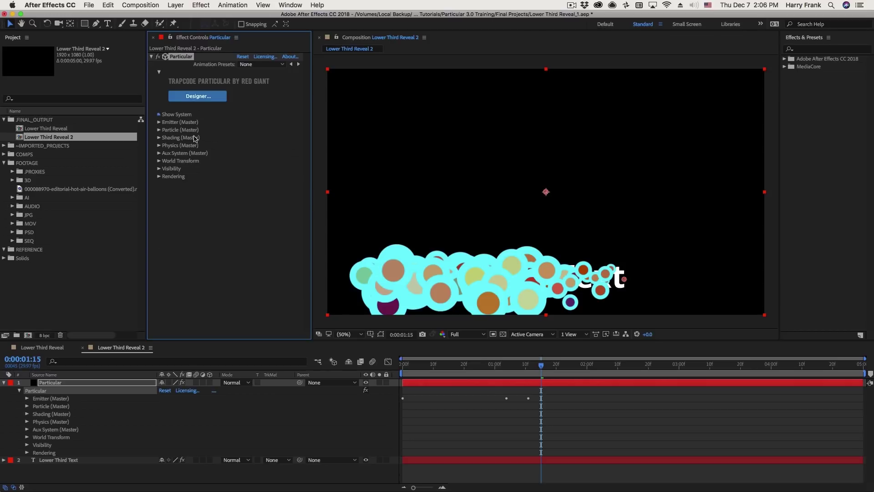
left_click(159, 114)
left_click(202, 135)
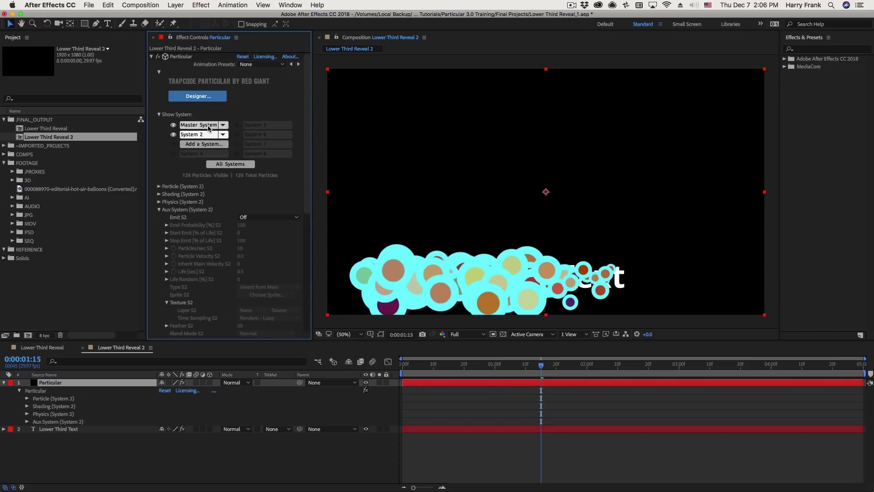
left_click(202, 125)
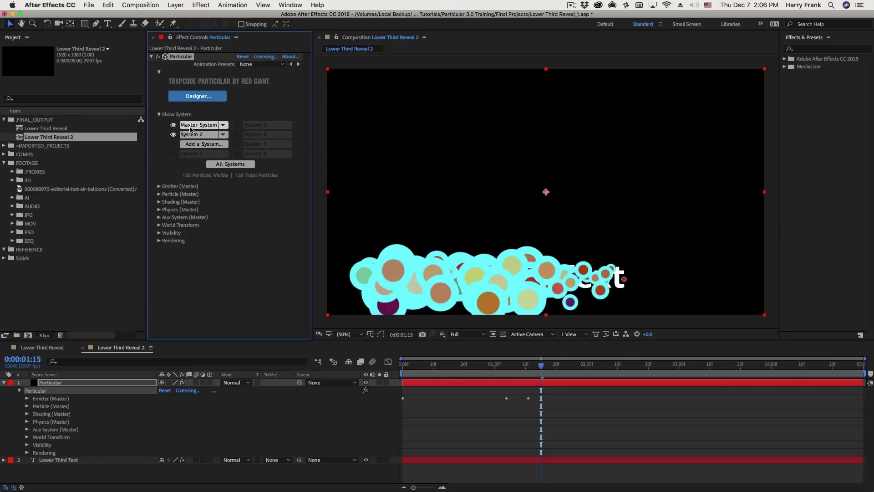
left_click(159, 185)
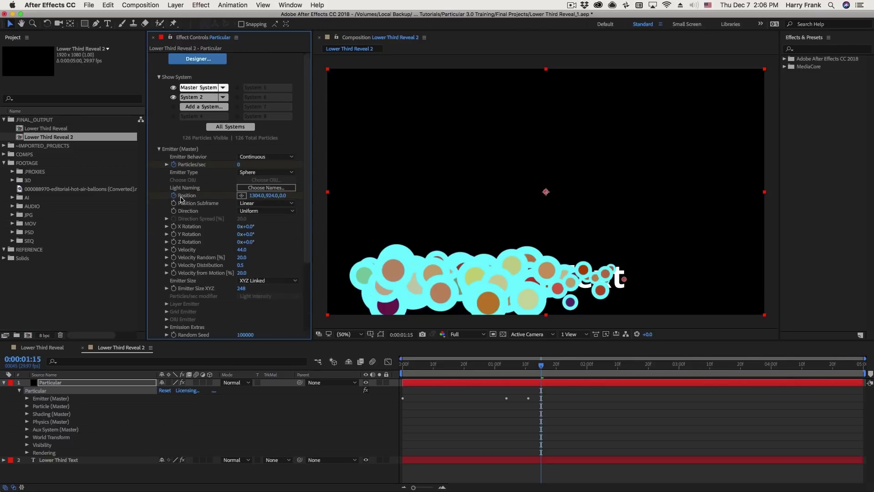
At the one-second keyframe, set Particles/sec to 25 and play back the sweep.
left_click(506, 372)
key("Home")
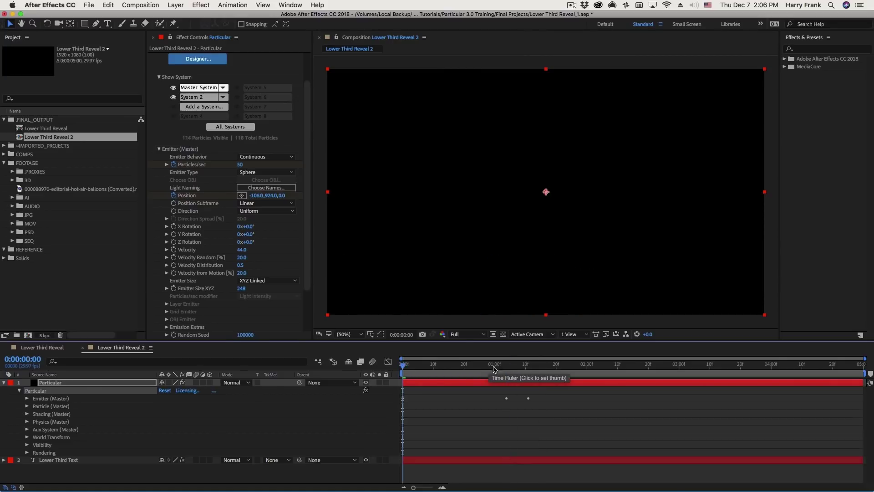
key("ctrl+grave")
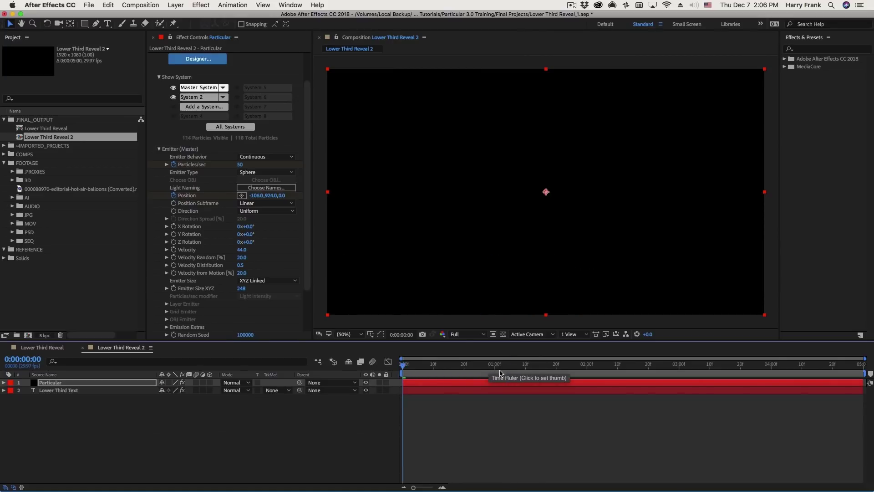
key("u")
left_click(507, 373)
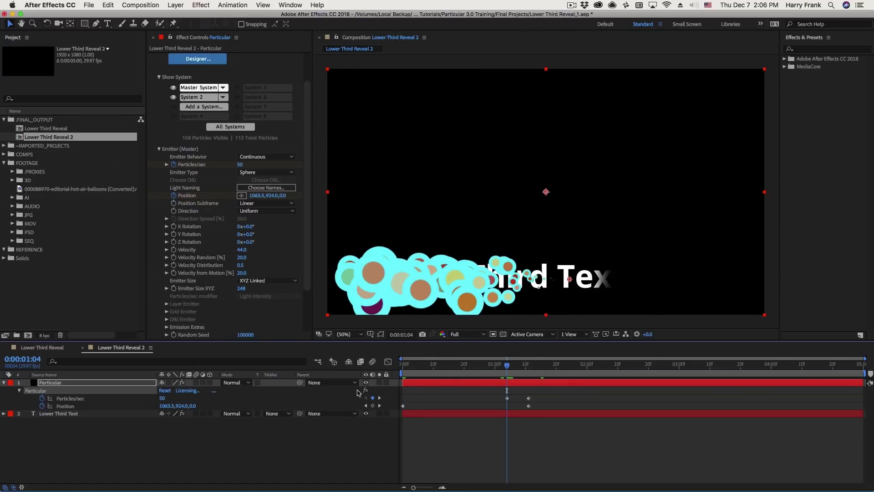
left_click(240, 165)
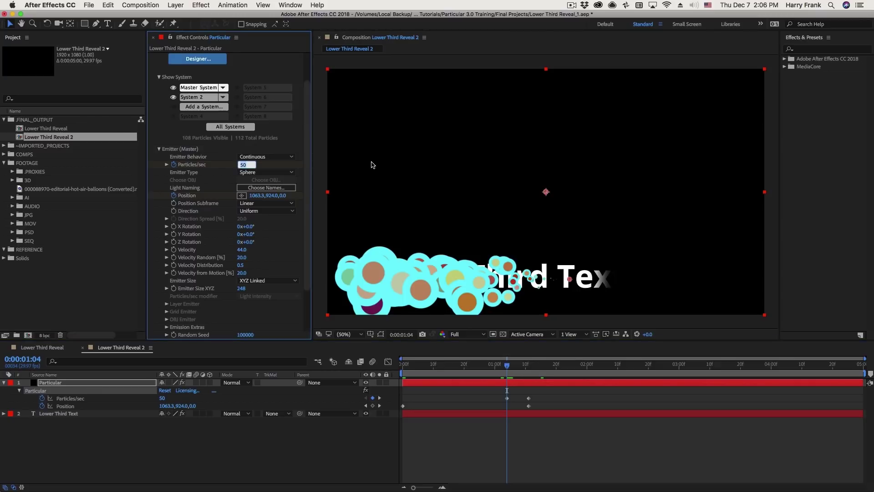
type("25")
key("Return")
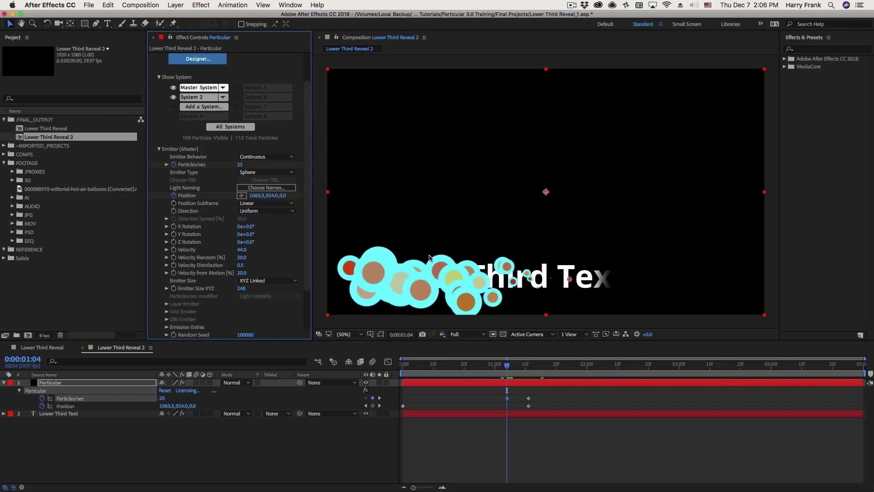
key("space")
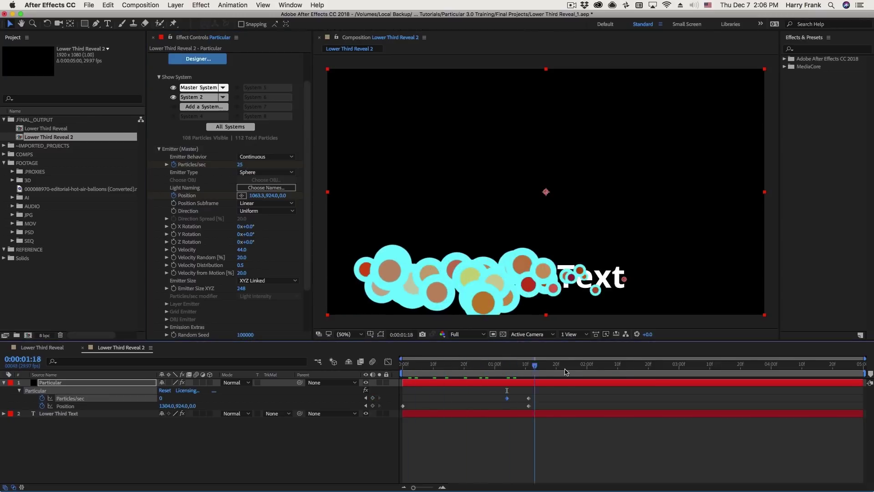
Set Velocity from Motion to 10% and replay the particle sweep.
mouse_move(687, 365)
left_mouse_down()
mouse_move(408, 378)
mouse_move(586, 391)
left_mouse_up()
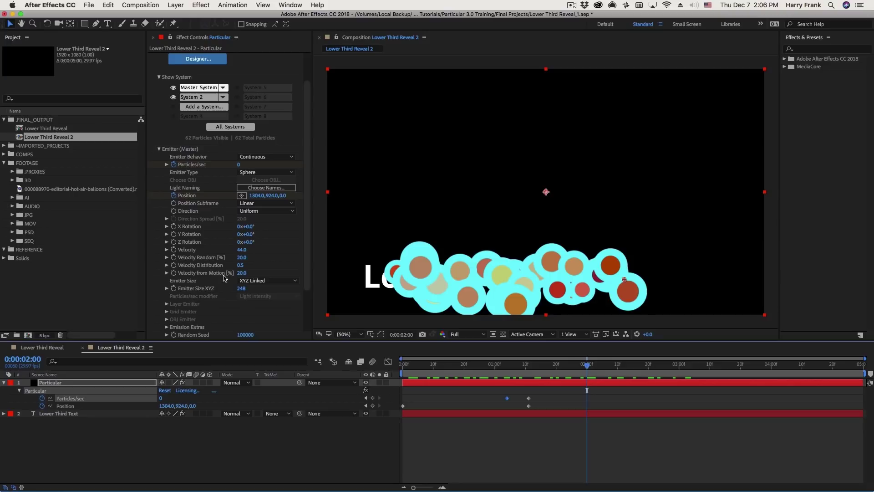
mouse_move(403, 378)
left_mouse_down()
mouse_move(585, 380)
mouse_move(739, 399)
mouse_move(615, 392)
mouse_move(645, 390)
left_mouse_up()
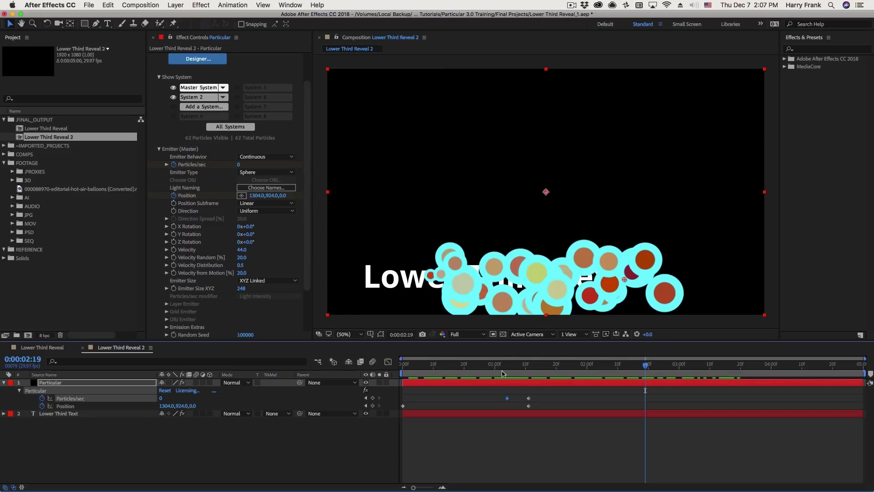
left_click(166, 245)
type("10")
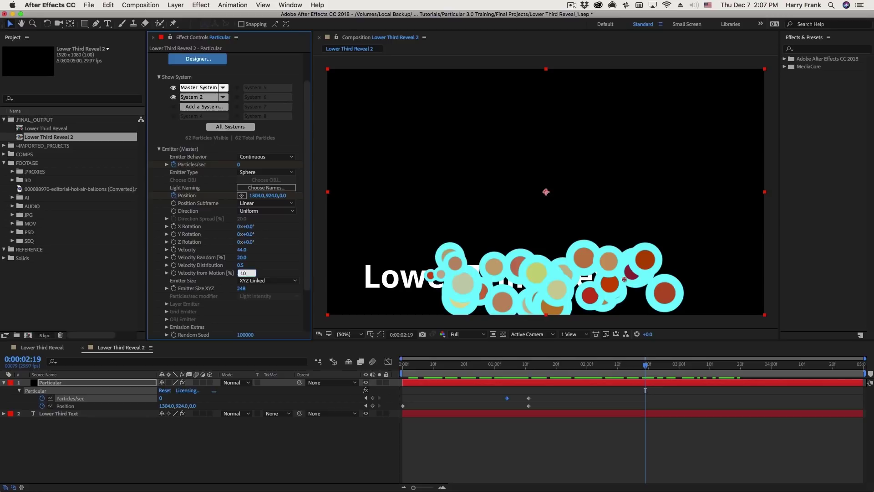
key("Return")
left_click(451, 363)
key("space")
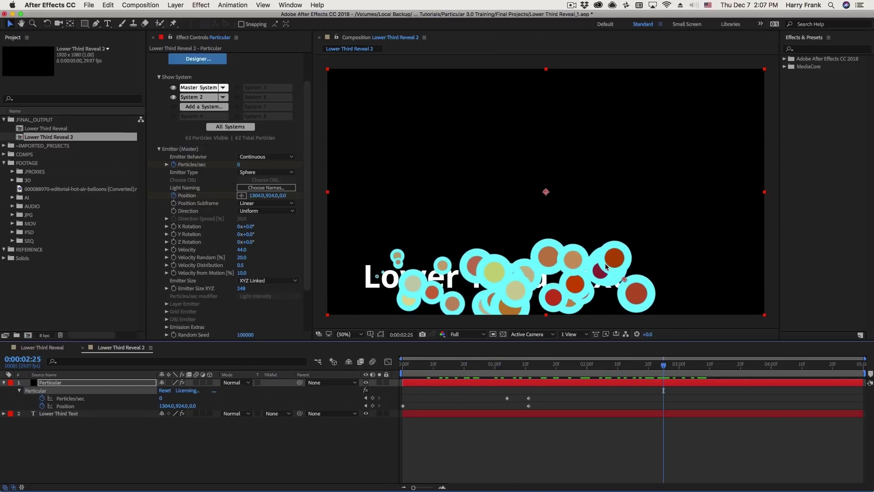
Set particle Life to 1.5 seconds and Life Random to 25%, scrubbing to check.
left_click(159, 149)
type("1.5")
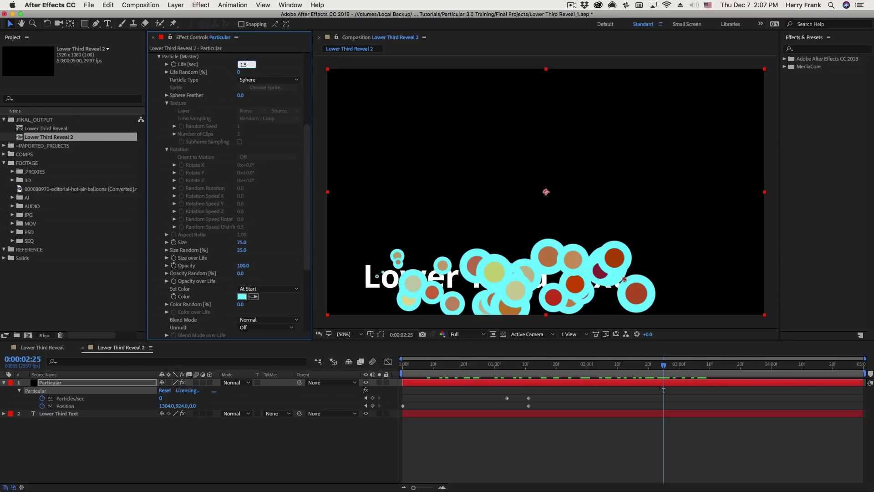
key("Return")
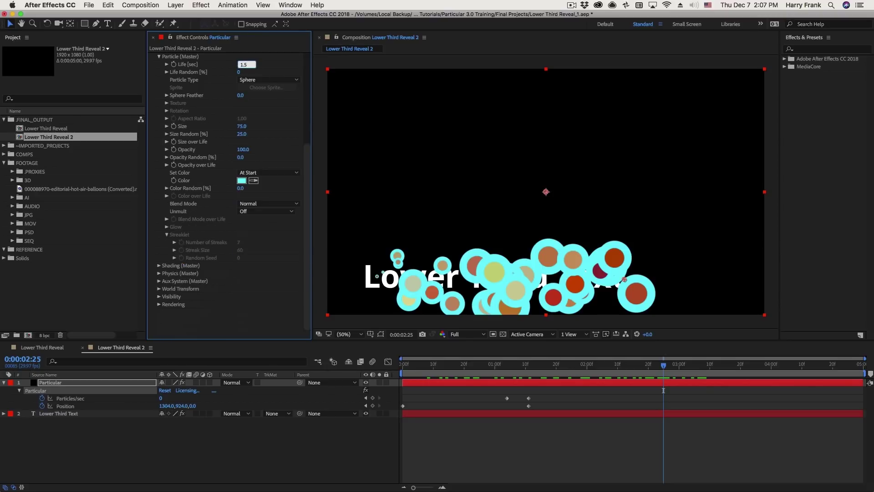
scroll(238, 110, "up", 3)
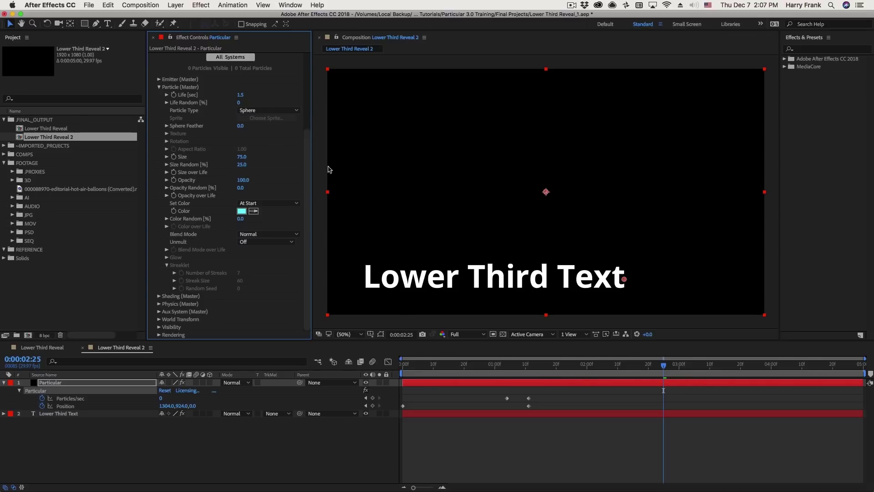
left_click_drag(663, 364, 511, 369)
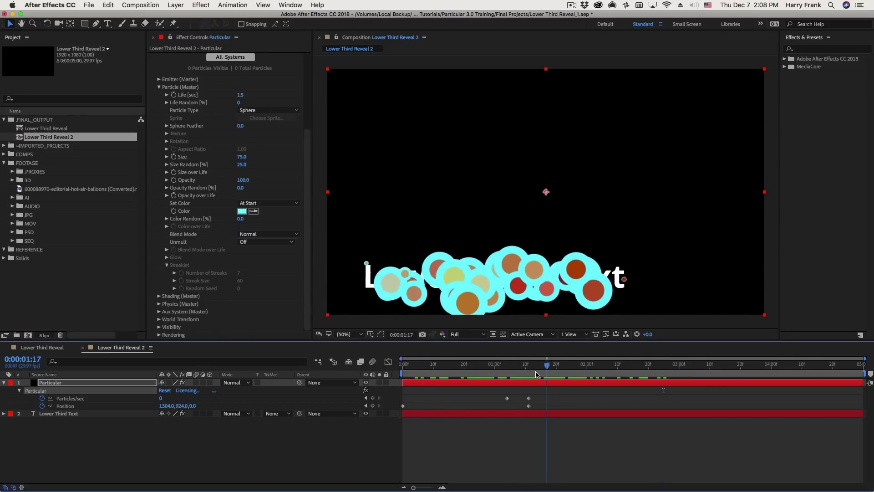
key("space")
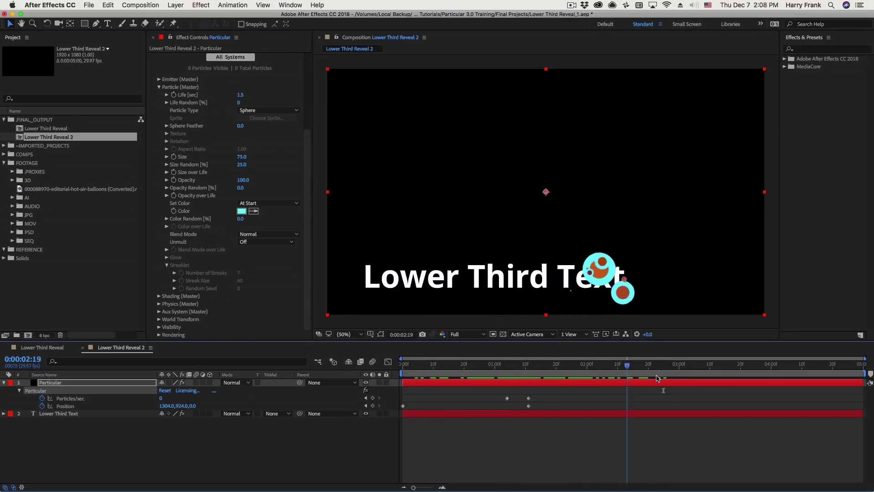
left_click_drag(657, 365, 562, 364)
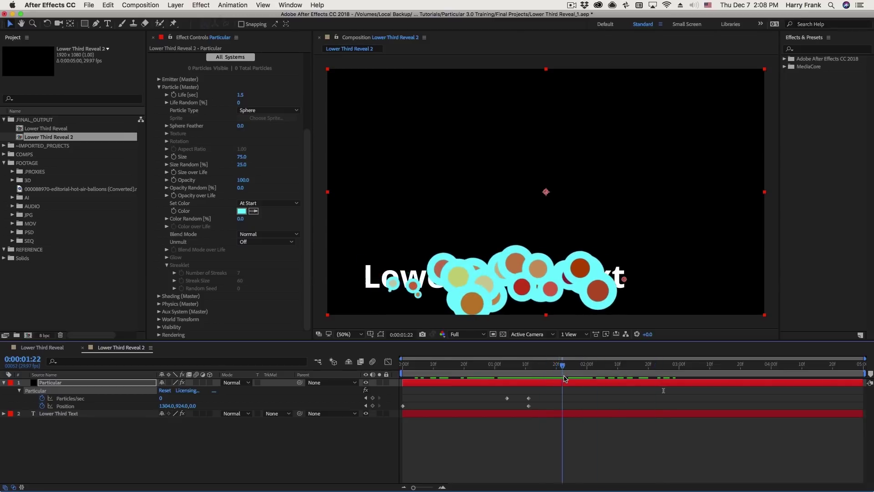
left_click(239, 103)
type("25")
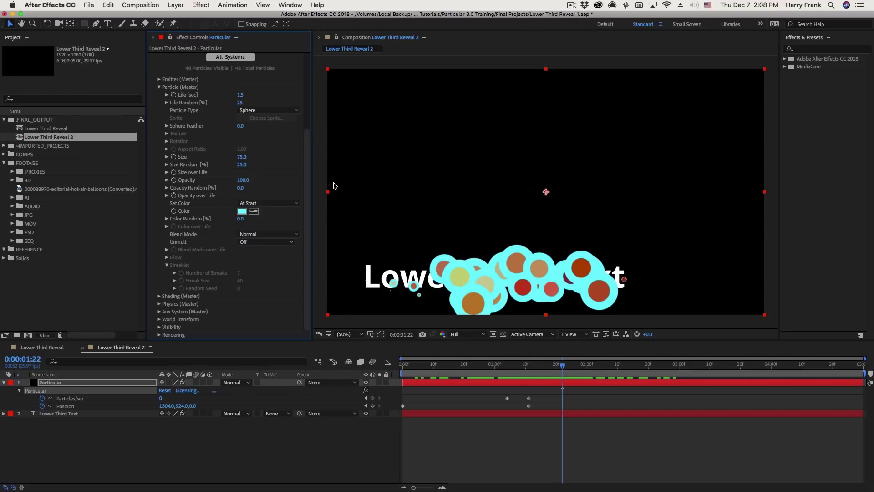
mouse_move(563, 364)
left_mouse_down()
mouse_move(553, 364)
mouse_move(642, 364)
mouse_move(554, 365)
left_mouse_up()
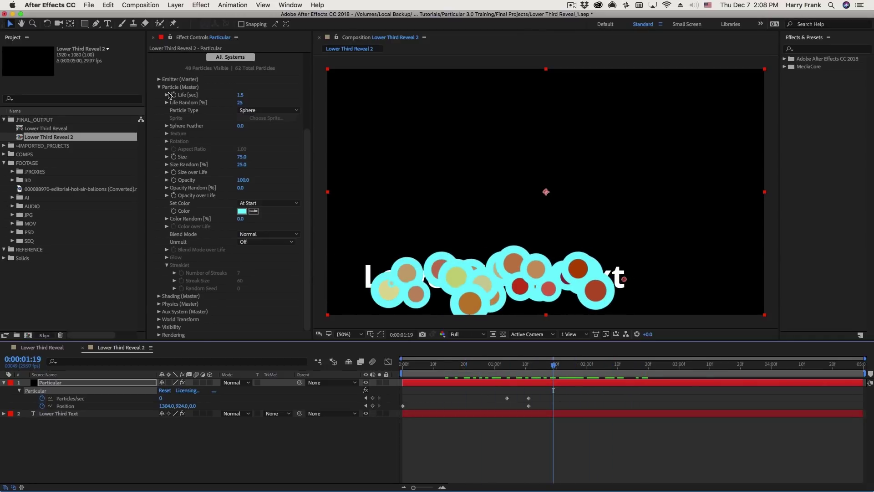
Set the Master emitter Velocity to 100 and preview the sweep from the start.
left_click(159, 79)
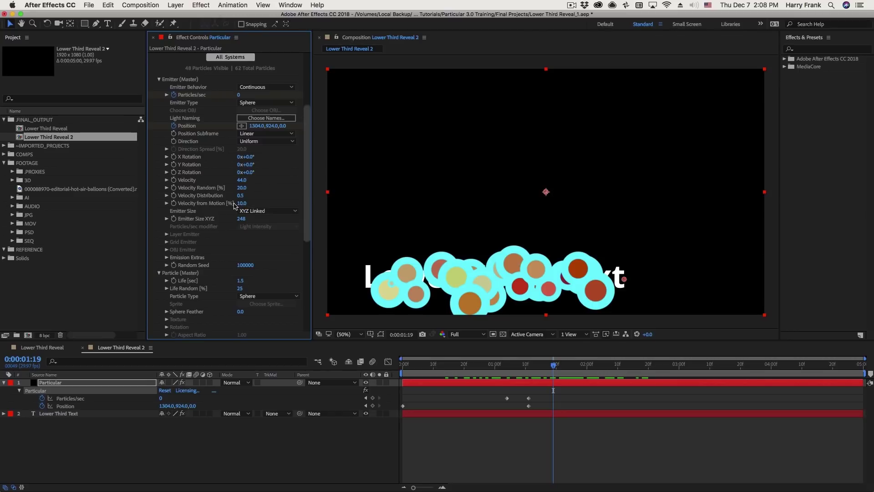
left_click_drag(241, 179, 266, 195)
type("100")
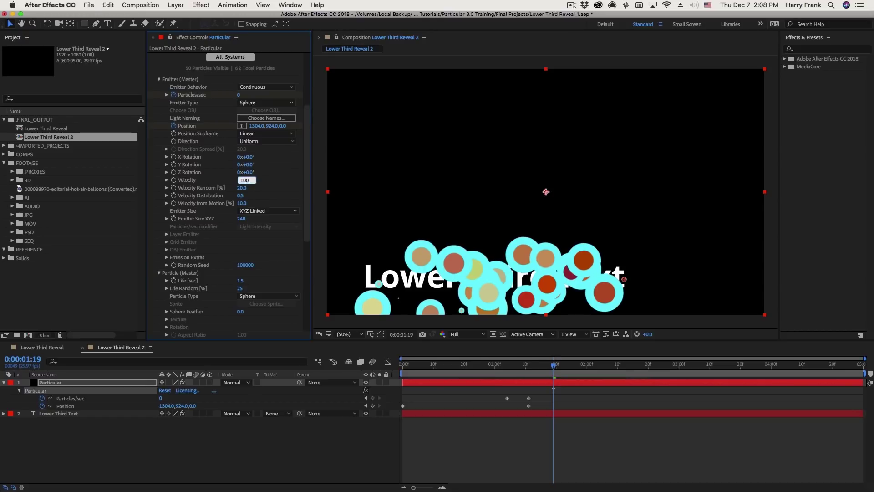
key("Return")
left_click_drag(438, 369, 663, 369)
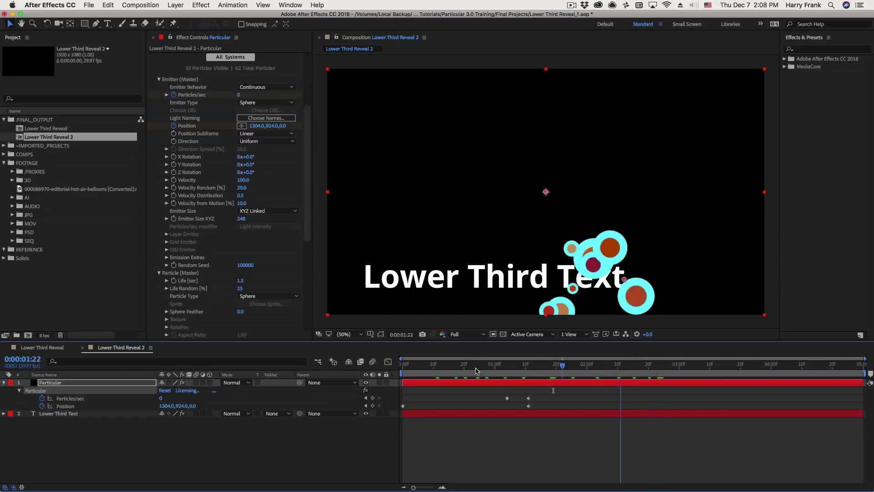
key("Home")
key("space")
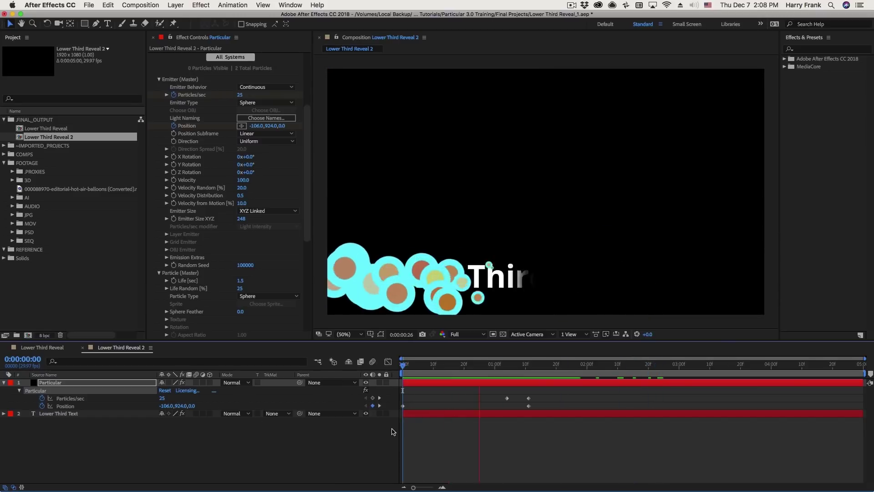
left_click_drag(410, 365, 590, 366)
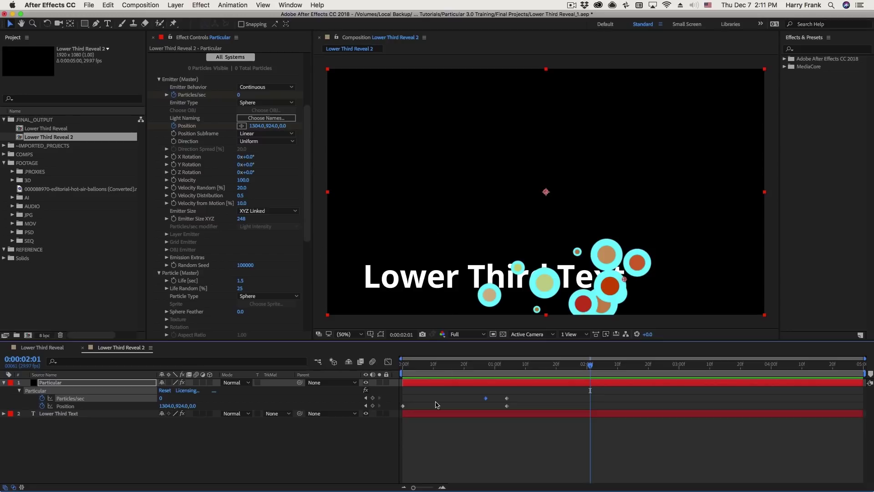
left_click_drag(431, 366, 606, 366)
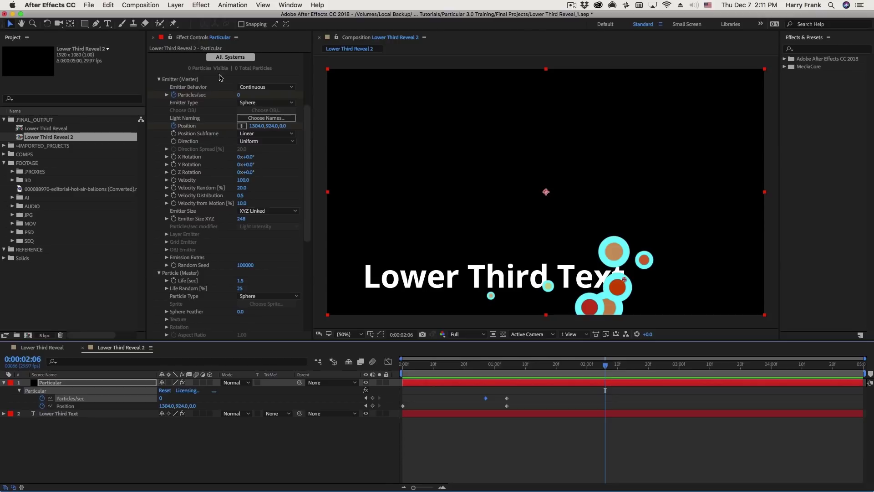
scroll(220, 77, "up", 5)
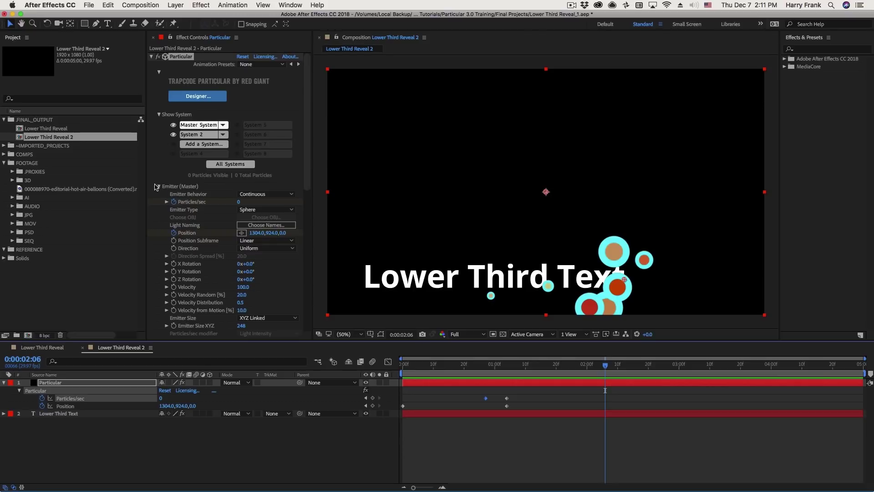
left_click(165, 197)
left_click(158, 187)
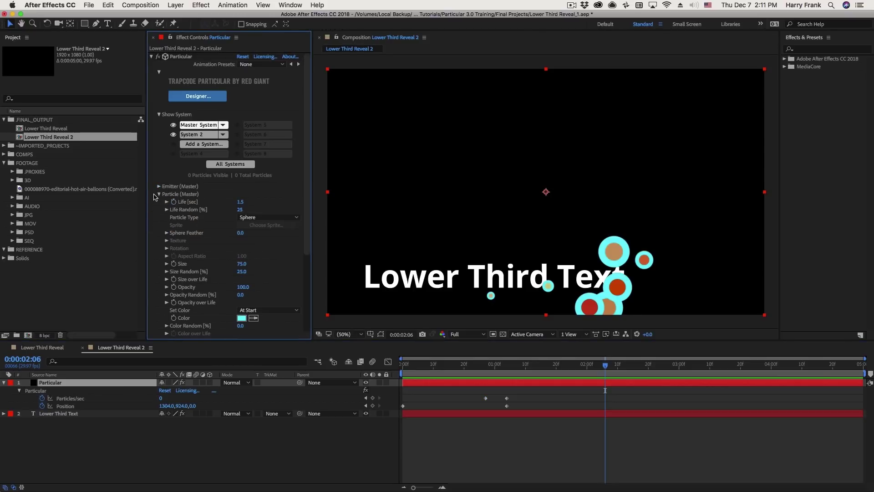
left_click(158, 195)
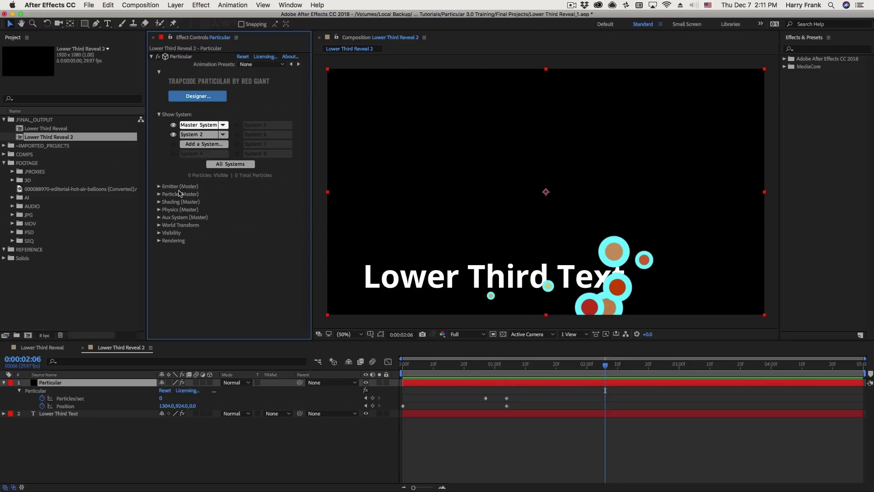
left_click(158, 187)
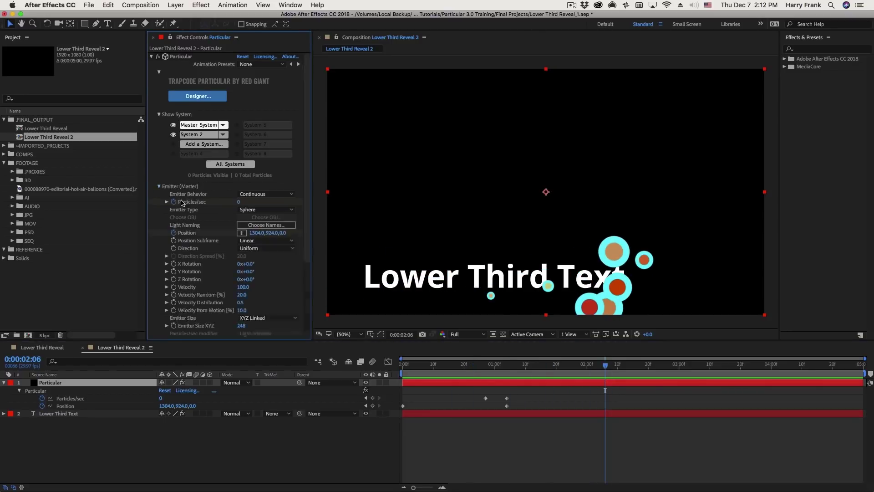
scroll(169, 158, "down", 2)
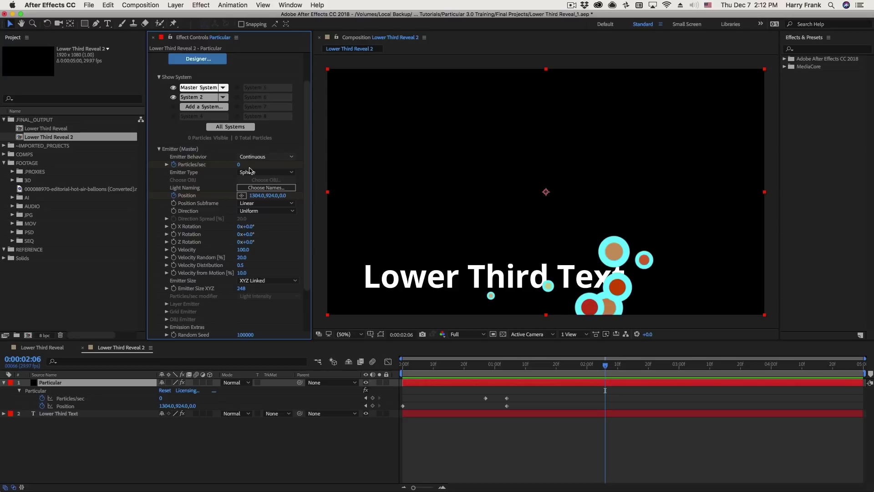
left_click(267, 172)
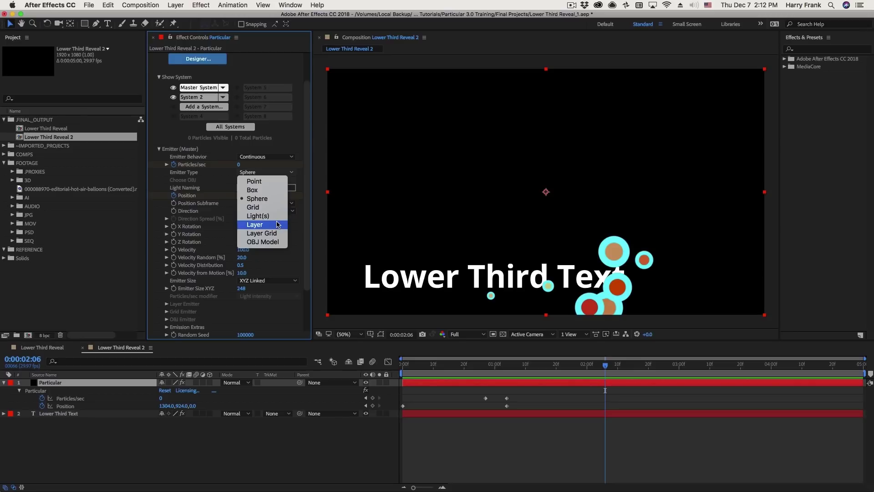
left_click(429, 339)
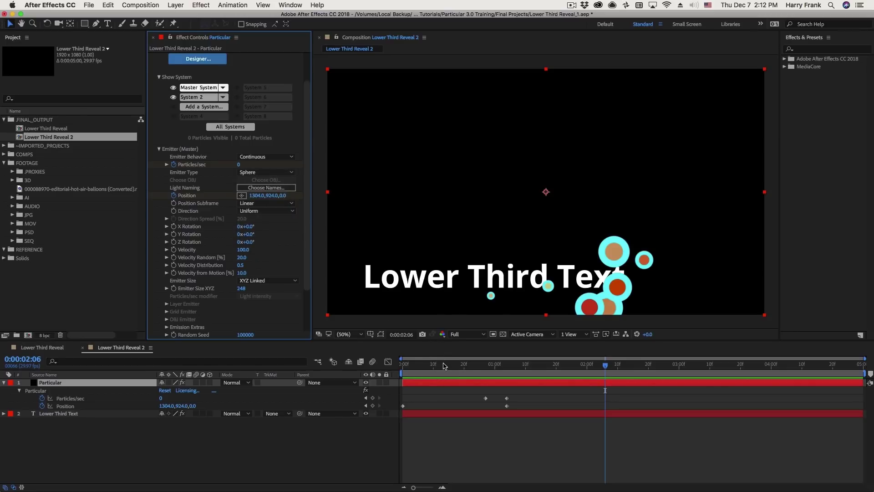